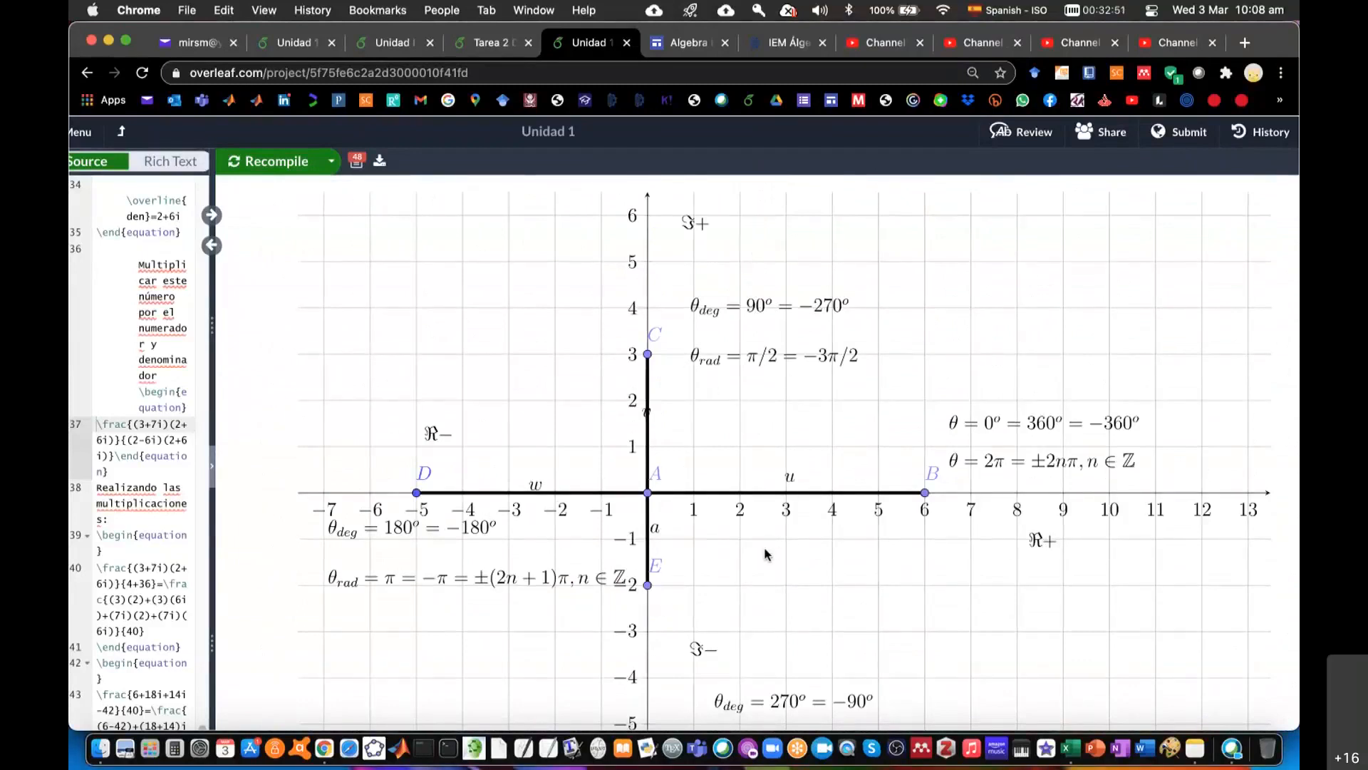
# - Compare the axis-angle diagram of the complex plane with the polar-to-Cartesian exercises in section 23
pyautogui.scroll(-7, 829, 554)
pyautogui.scroll(-6, 829, 555)
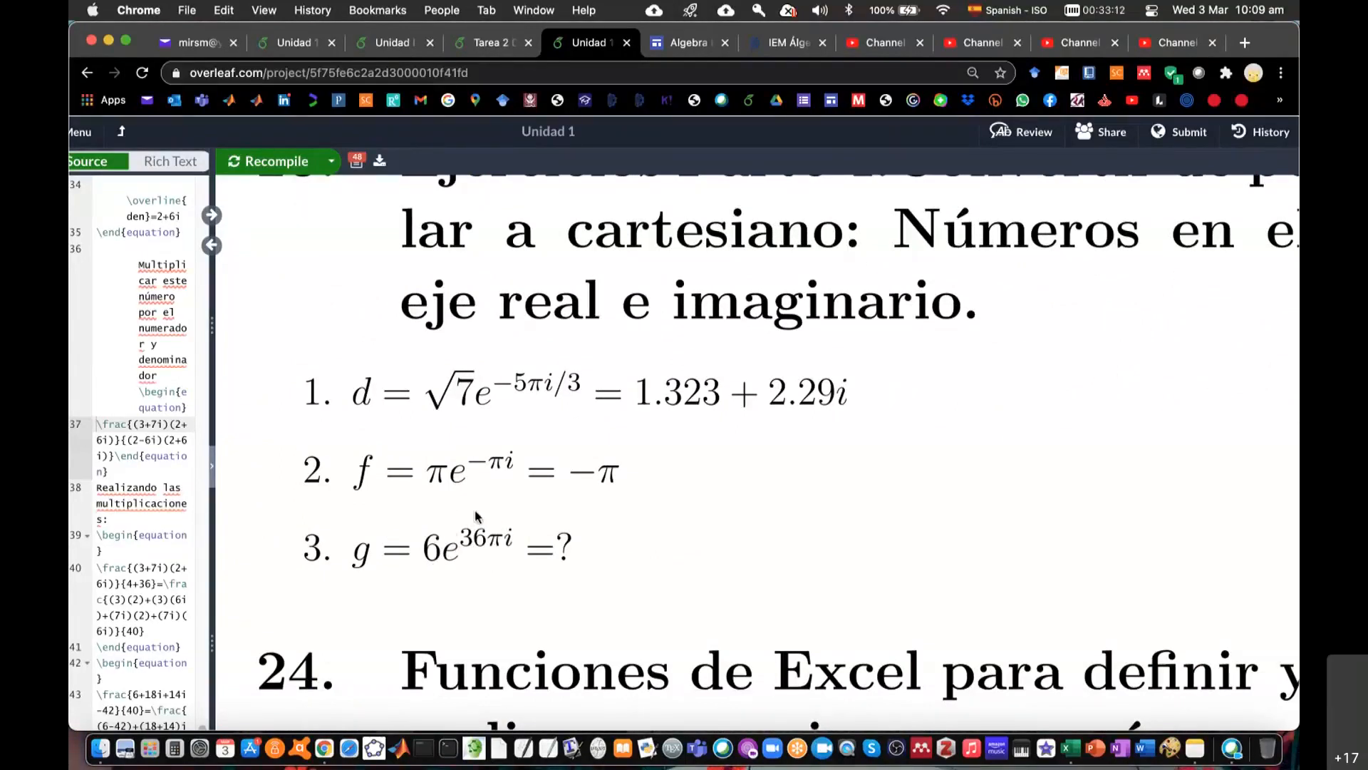
pyautogui.scroll(10, 870, 509)
pyautogui.scroll(3, 873, 513)
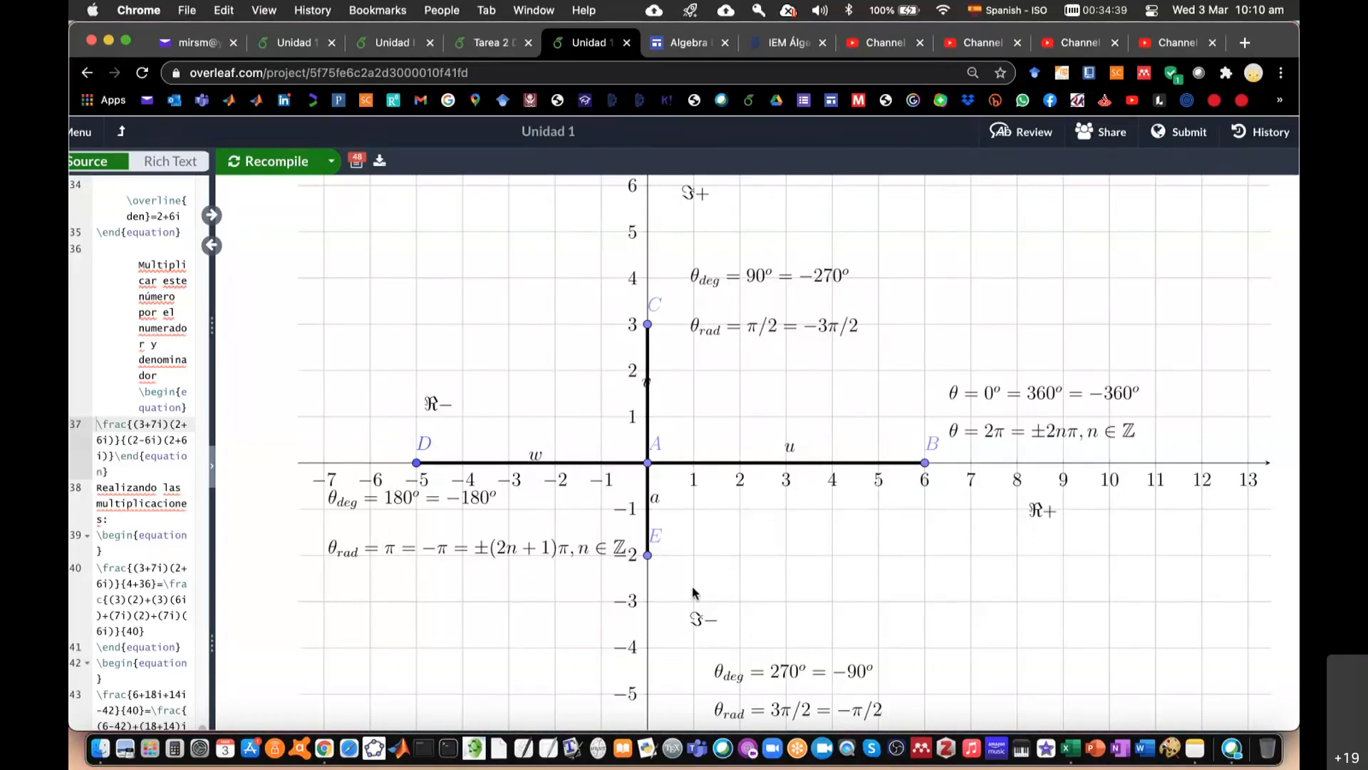
pyautogui.scroll(-6, 689, 590)
pyautogui.scroll(-6, 663, 433)
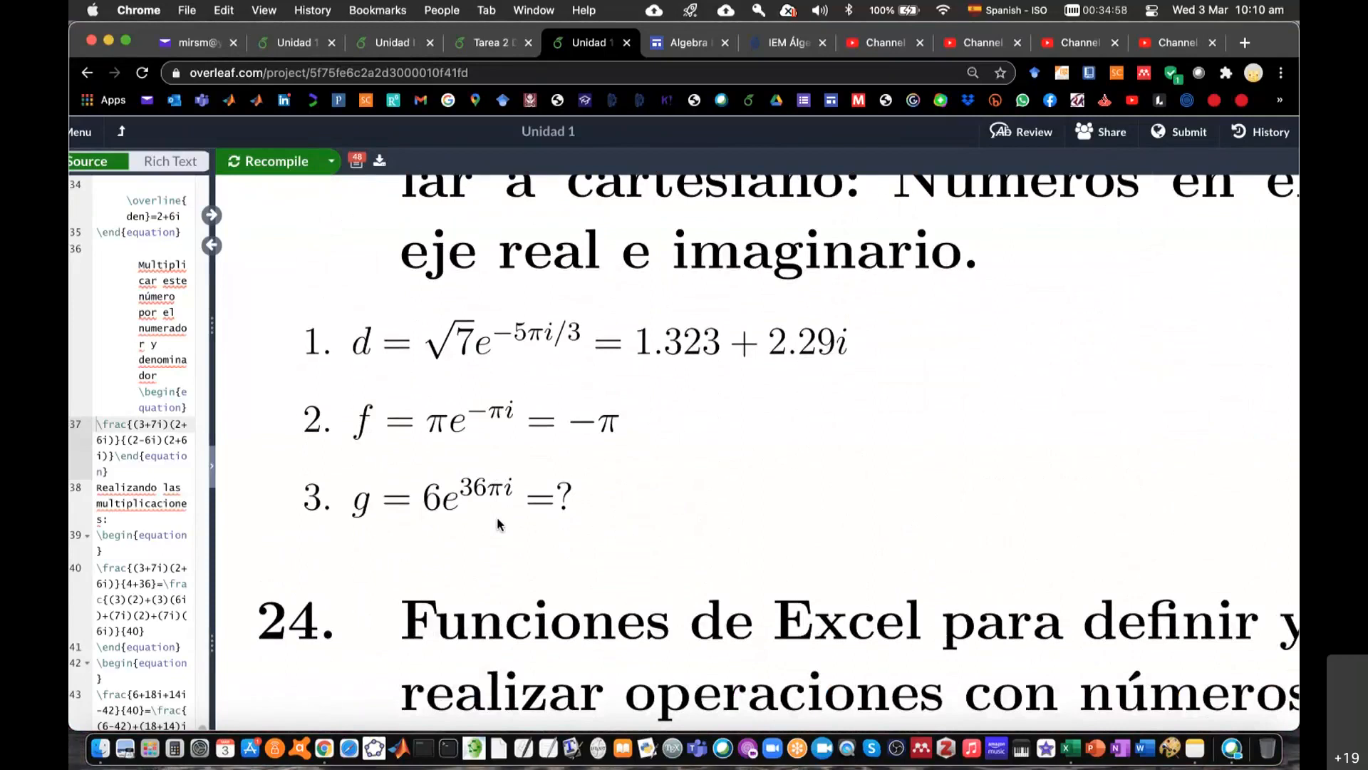
pyautogui.scroll(1, 498, 524)
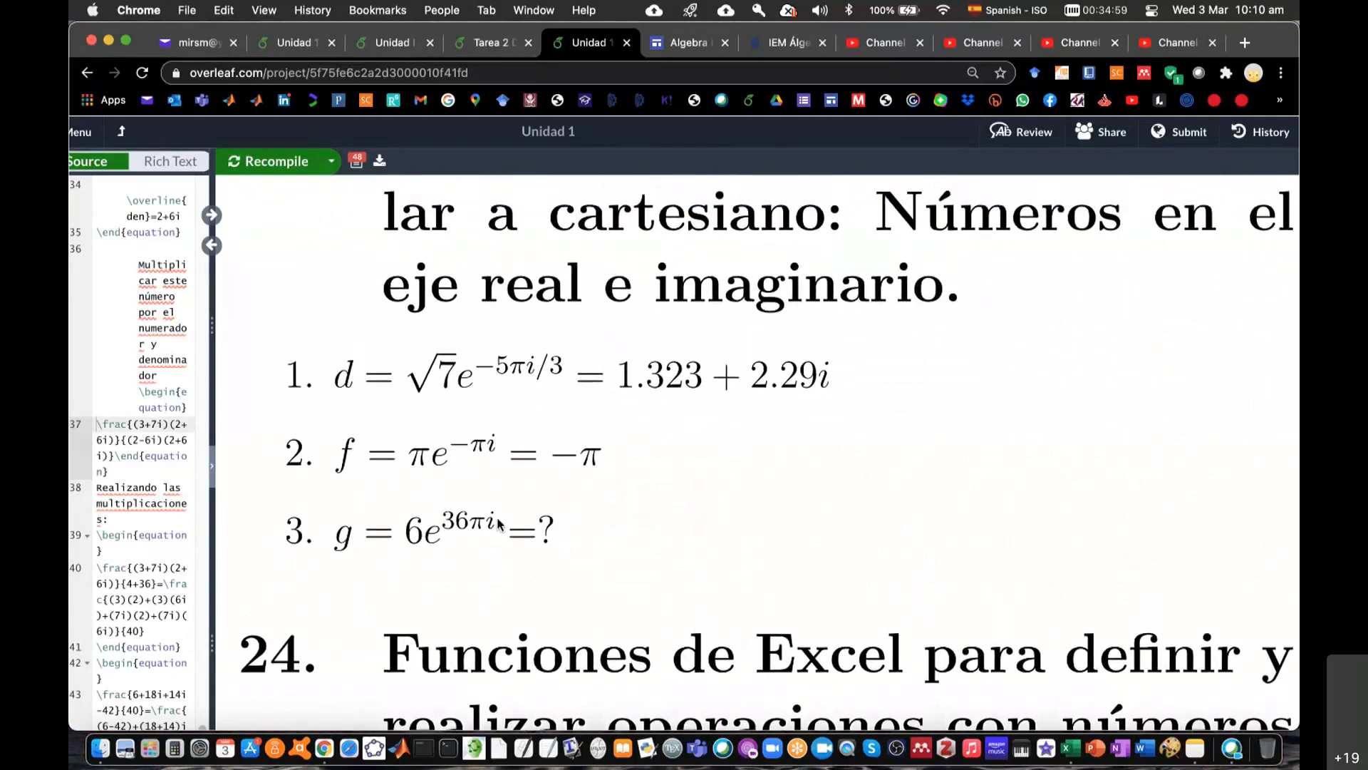
pyautogui.scroll(2, 498, 524)
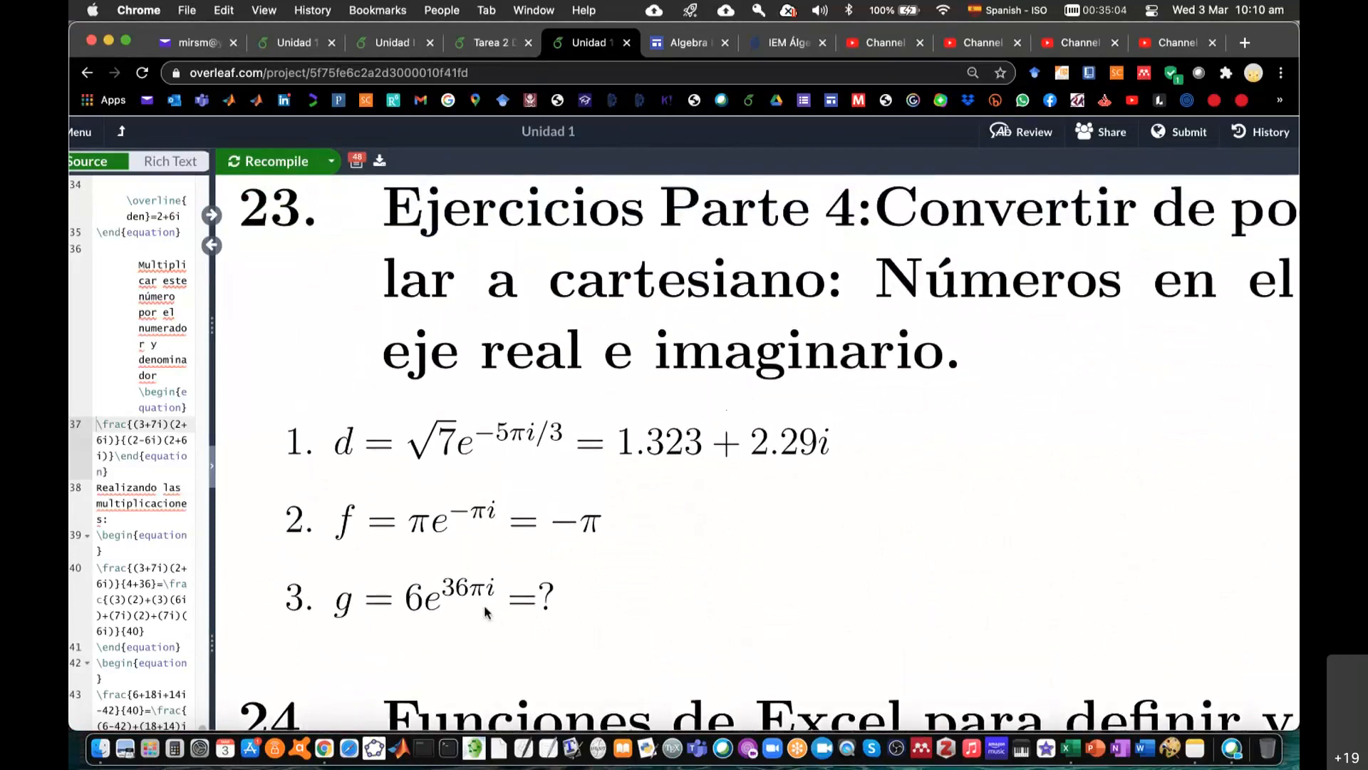
# - Locate the LaTeX source of exercise g=6e^{36\pi i}, widen the code editor, and delete the question mark after its equals sign
pyautogui.doubleClick(463, 592)
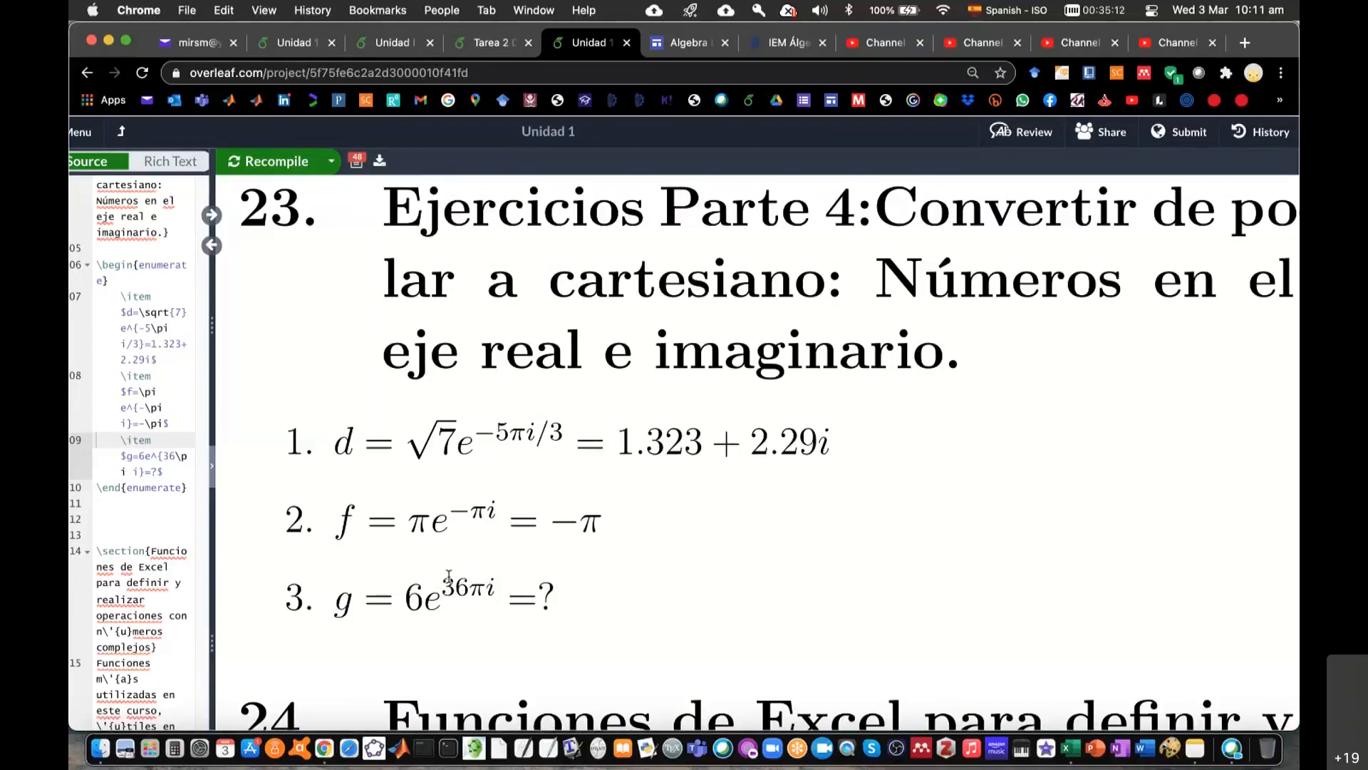
pyautogui.moveTo(213, 526); pyautogui.dragTo(238, 522)
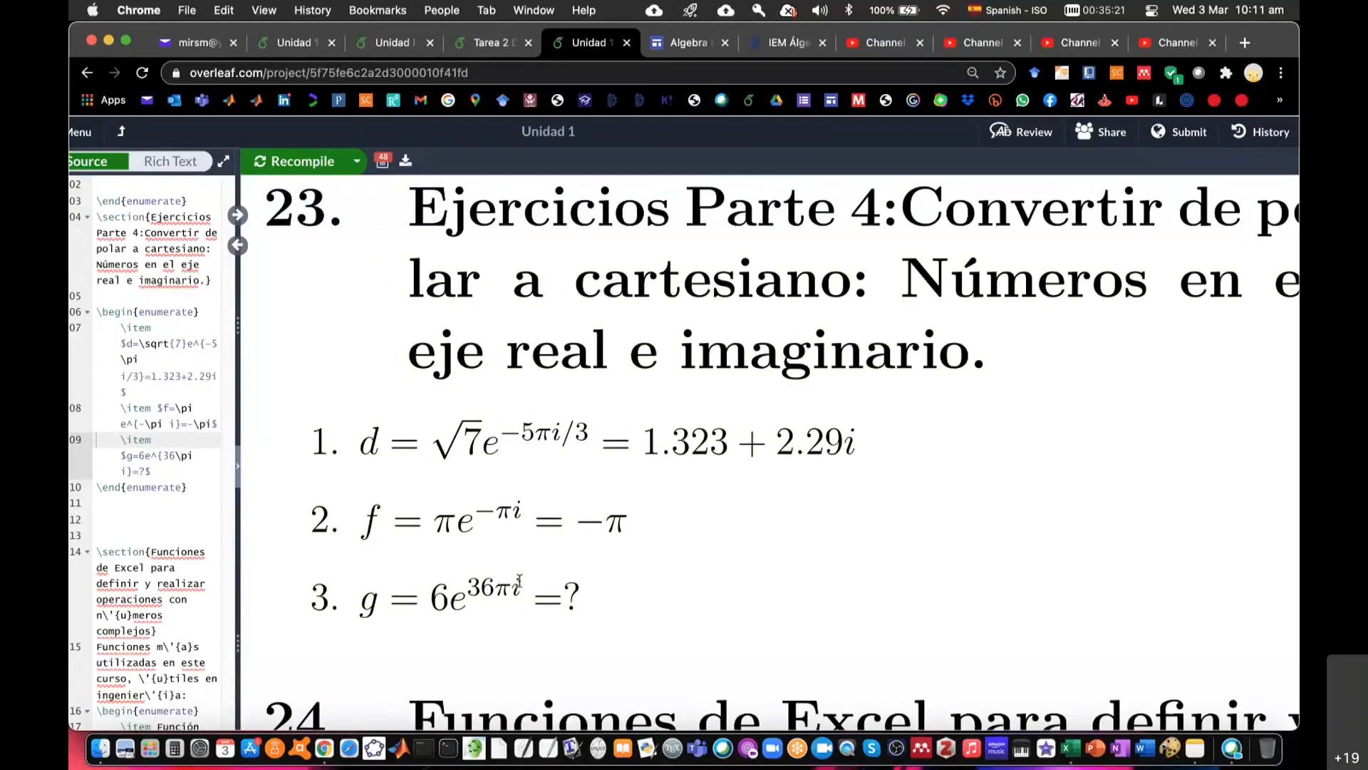
pyautogui.click(150, 471)
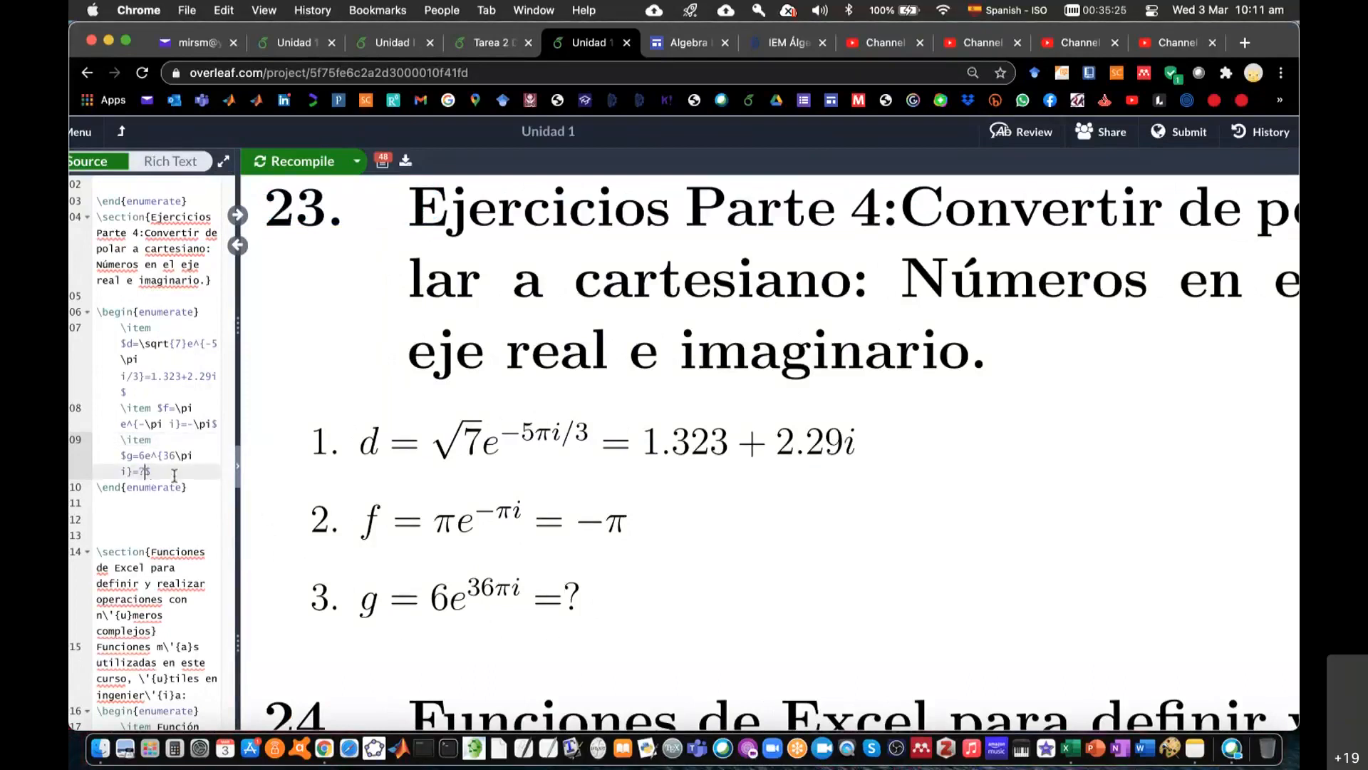
pyautogui.press('BackSpace')
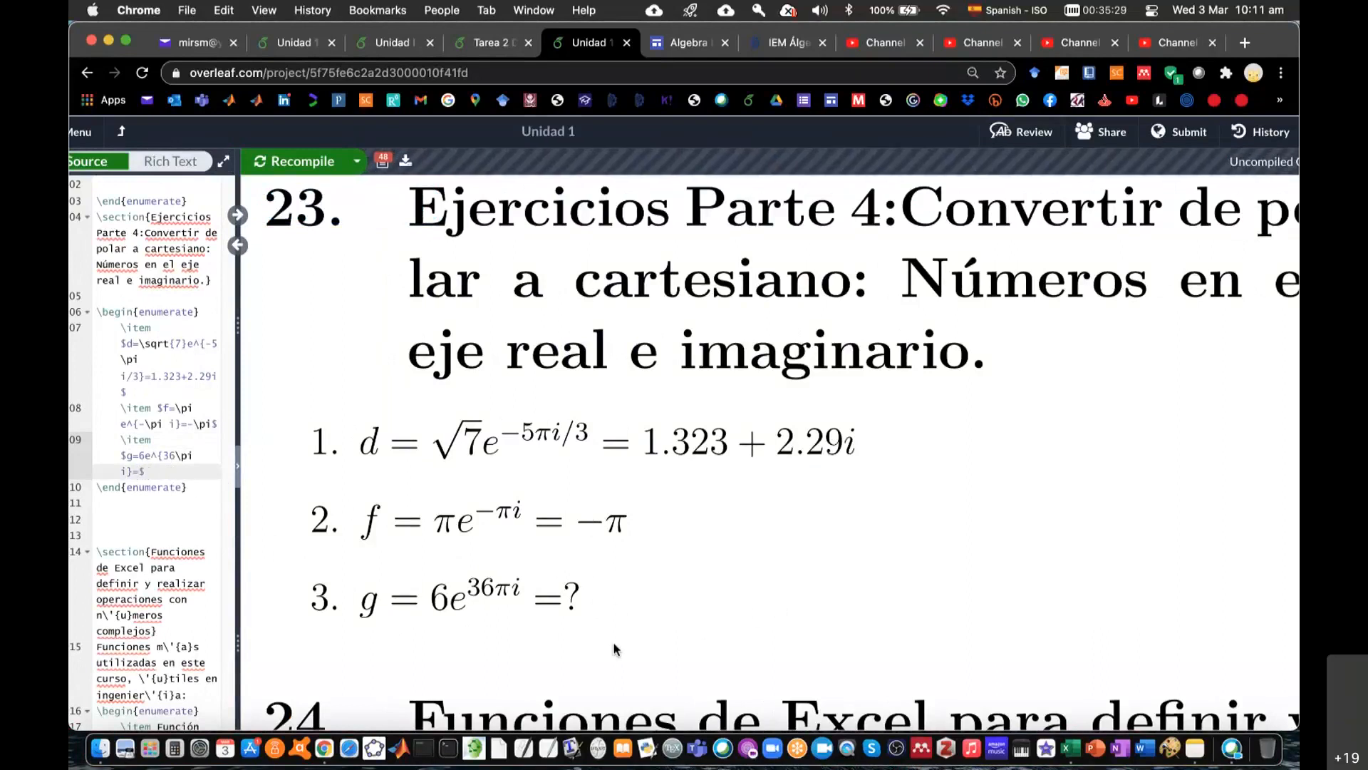
# - Enter 6\cos(3\pi) after the equals sign in the source of exercise g
pyautogui.write('6')
pyautogui.write('cos')
pyautogui.press('BackSpace')
pyautogui.press('BackSpace')
pyautogui.press('BackSpace')
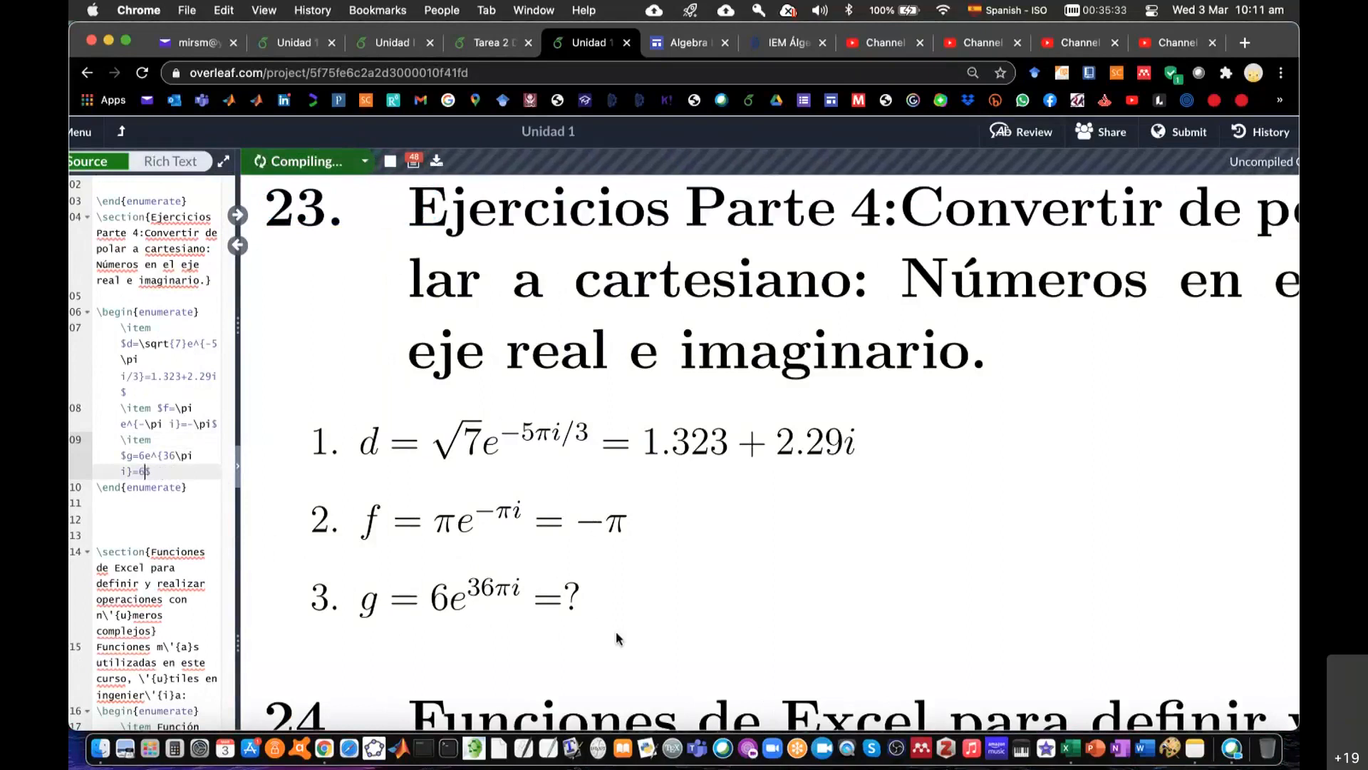
pyautogui.write('\\cos')
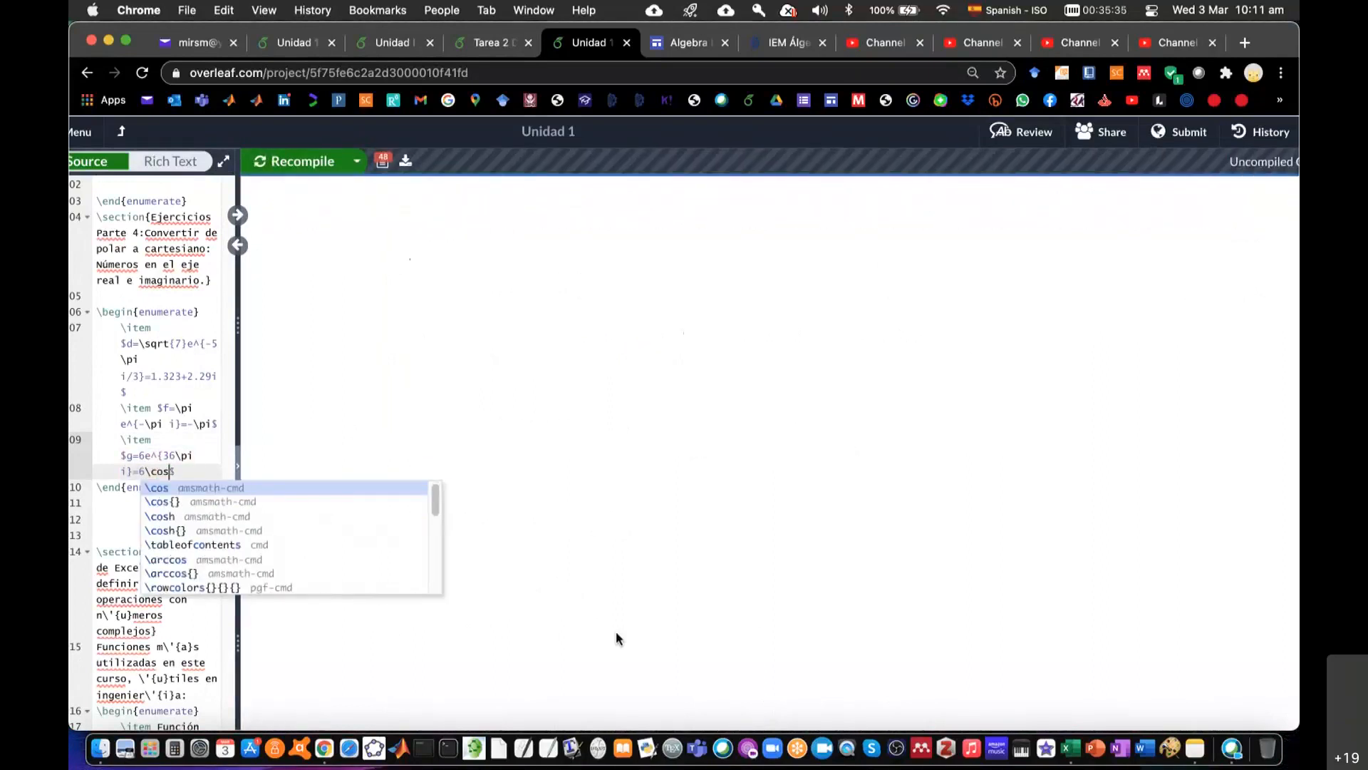
pyautogui.write('(')
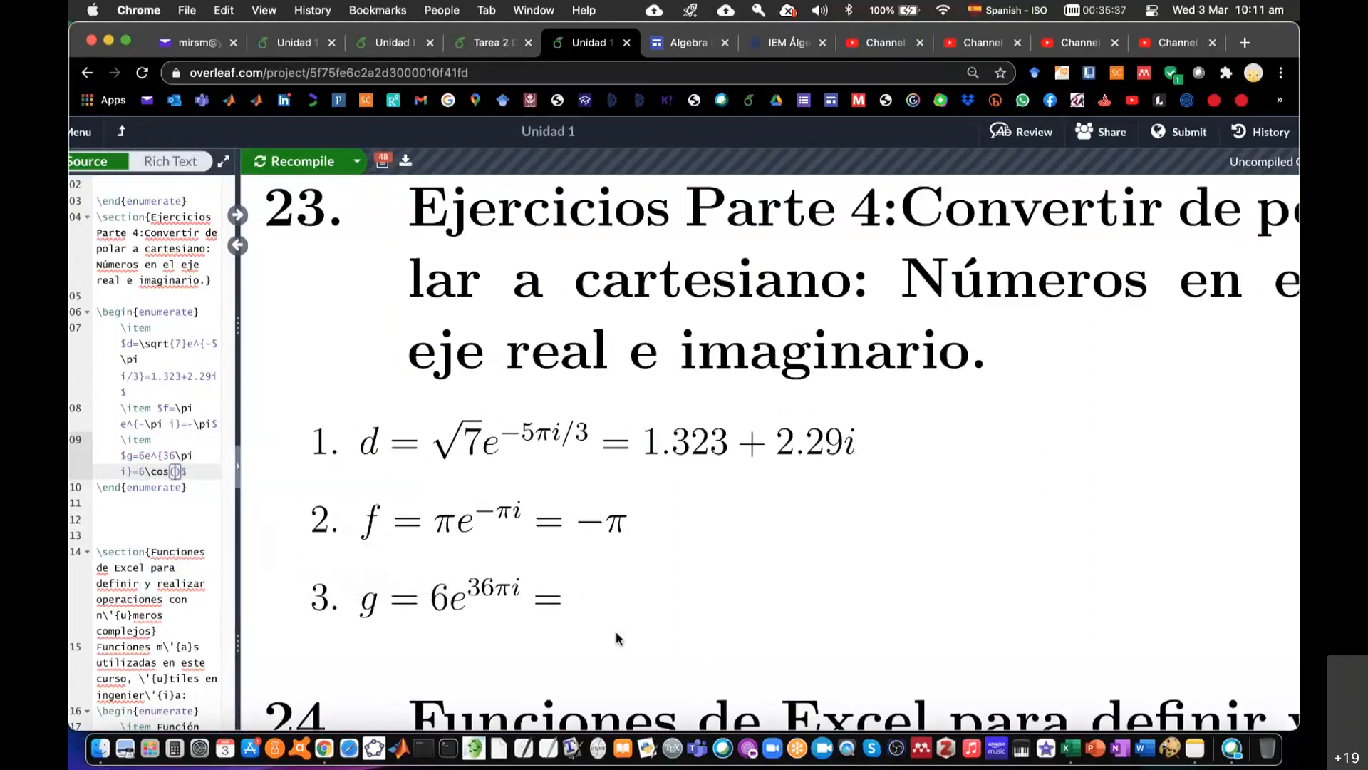
pyautogui.write('36')
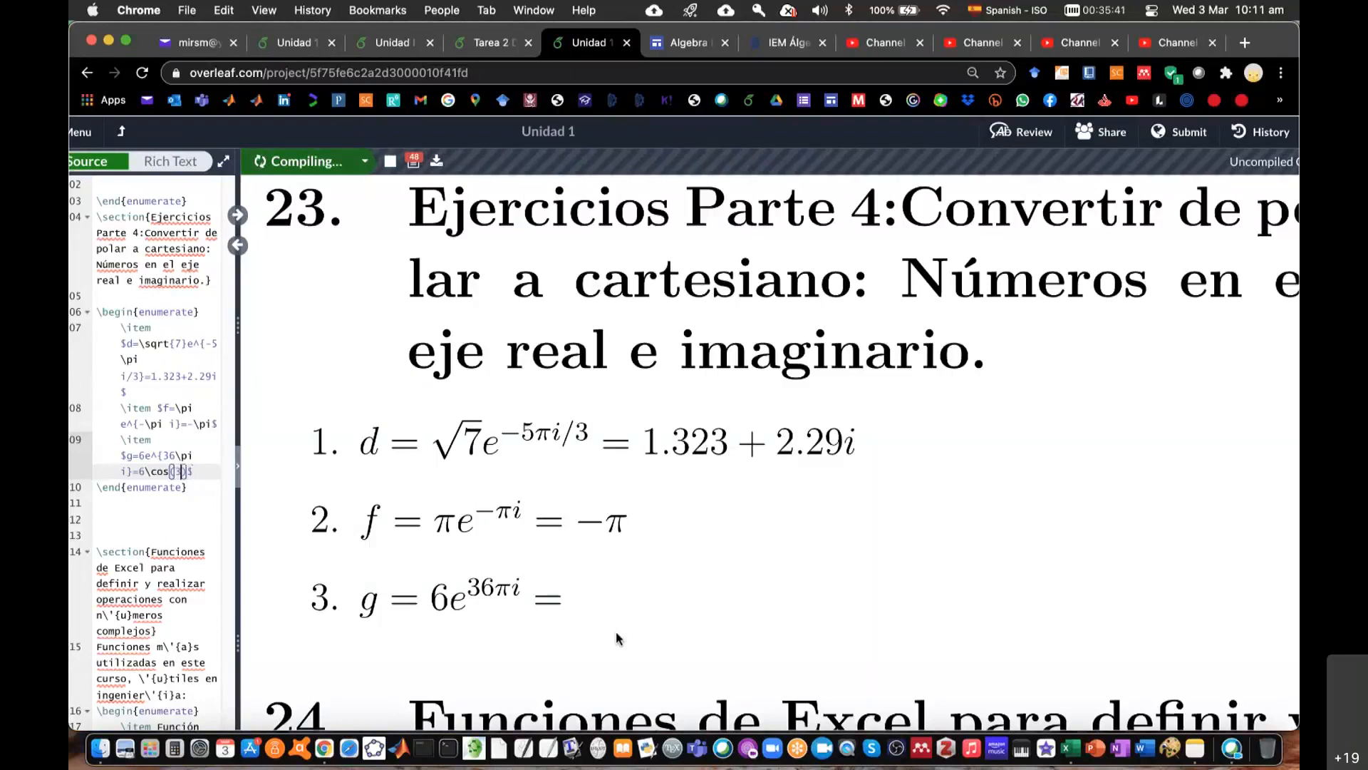
pyautogui.press('BackSpace')
pyautogui.write('\\pi)')
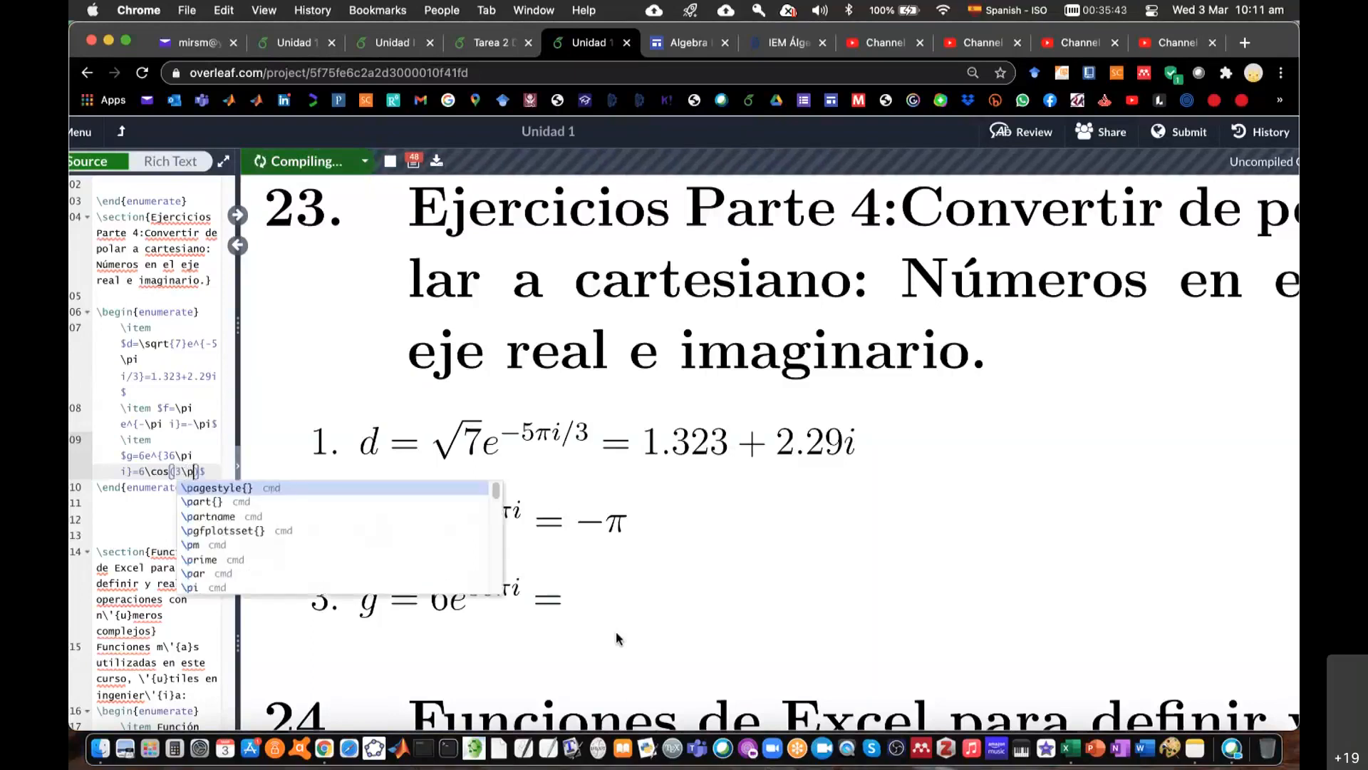
# - Append +6\sin(36\pi)i to the cosine term of exercise g and recompile the document
pyautogui.write('+')
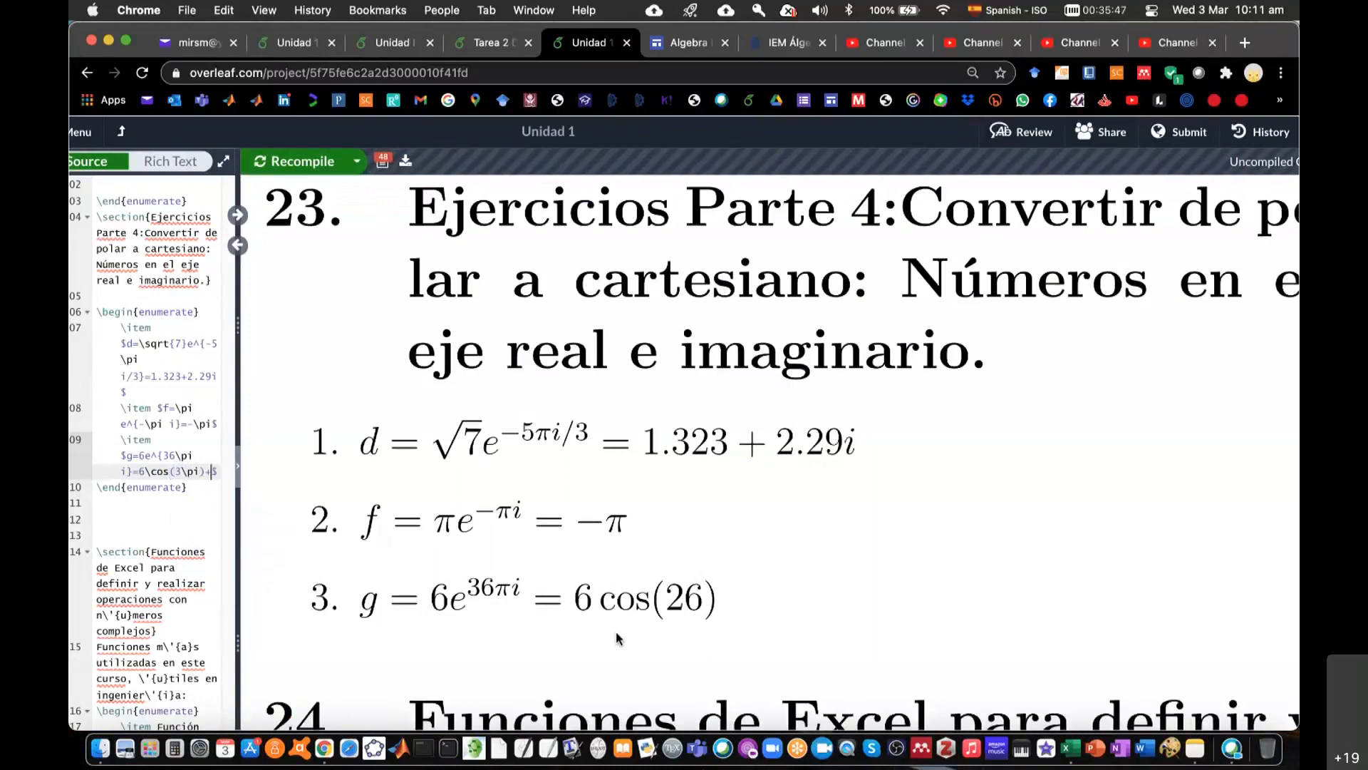
pyautogui.write('6\\si')
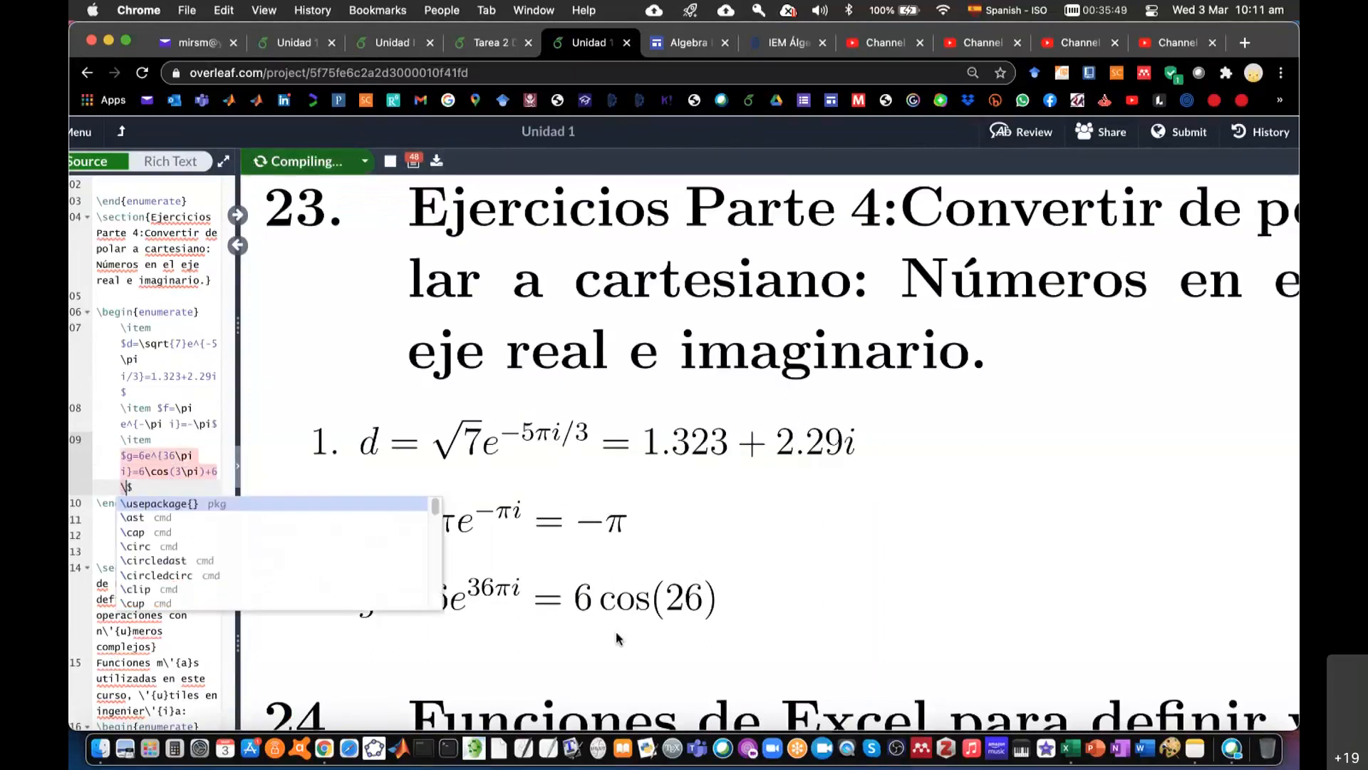
pyautogui.write('n(36')
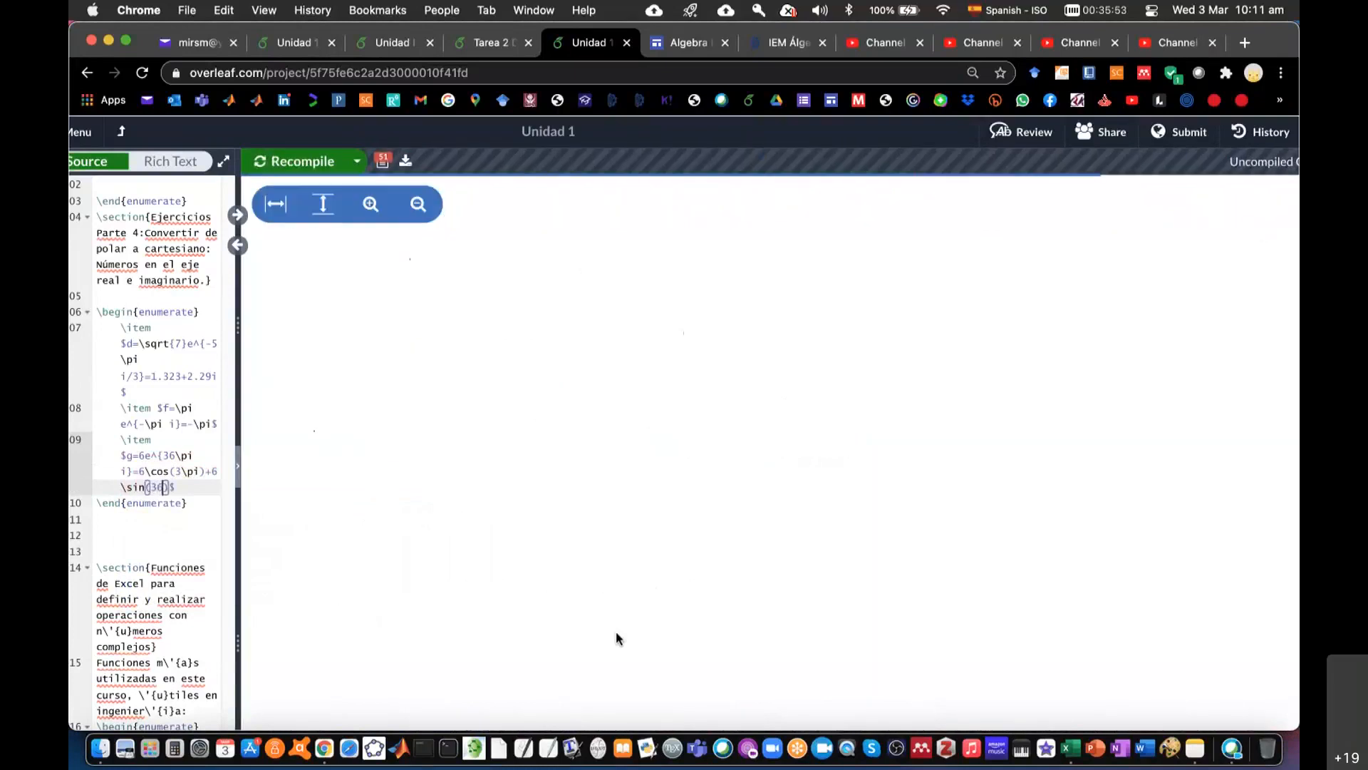
pyautogui.write('\\pi)')
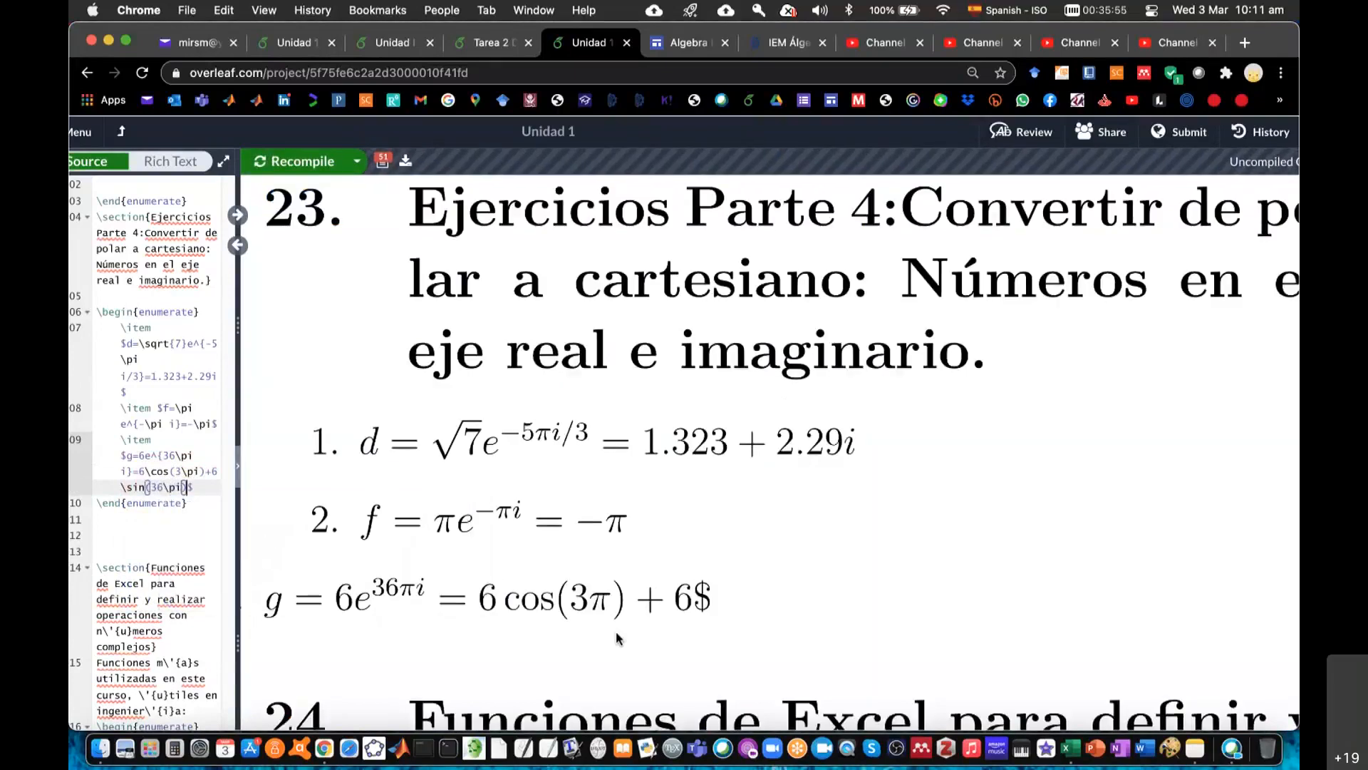
pyautogui.write('i')
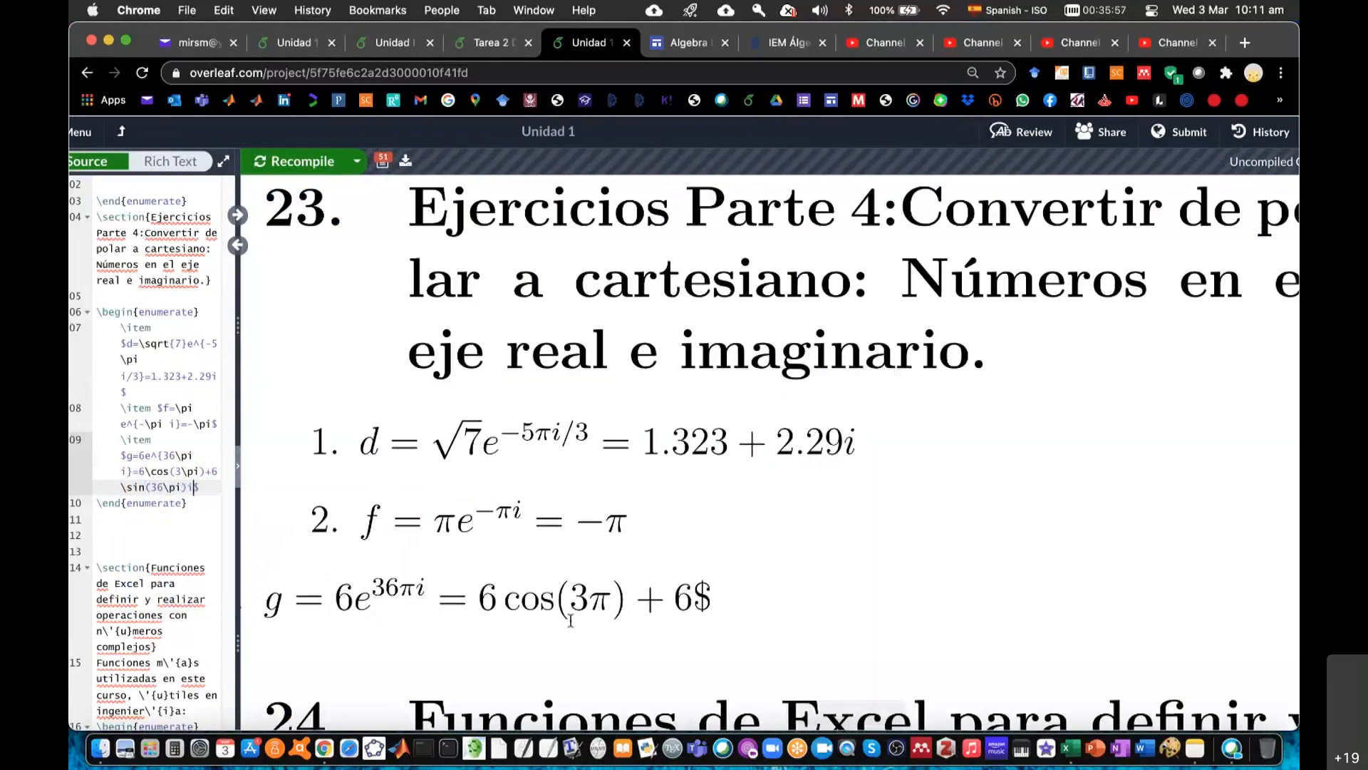
pyautogui.press('super+Return')
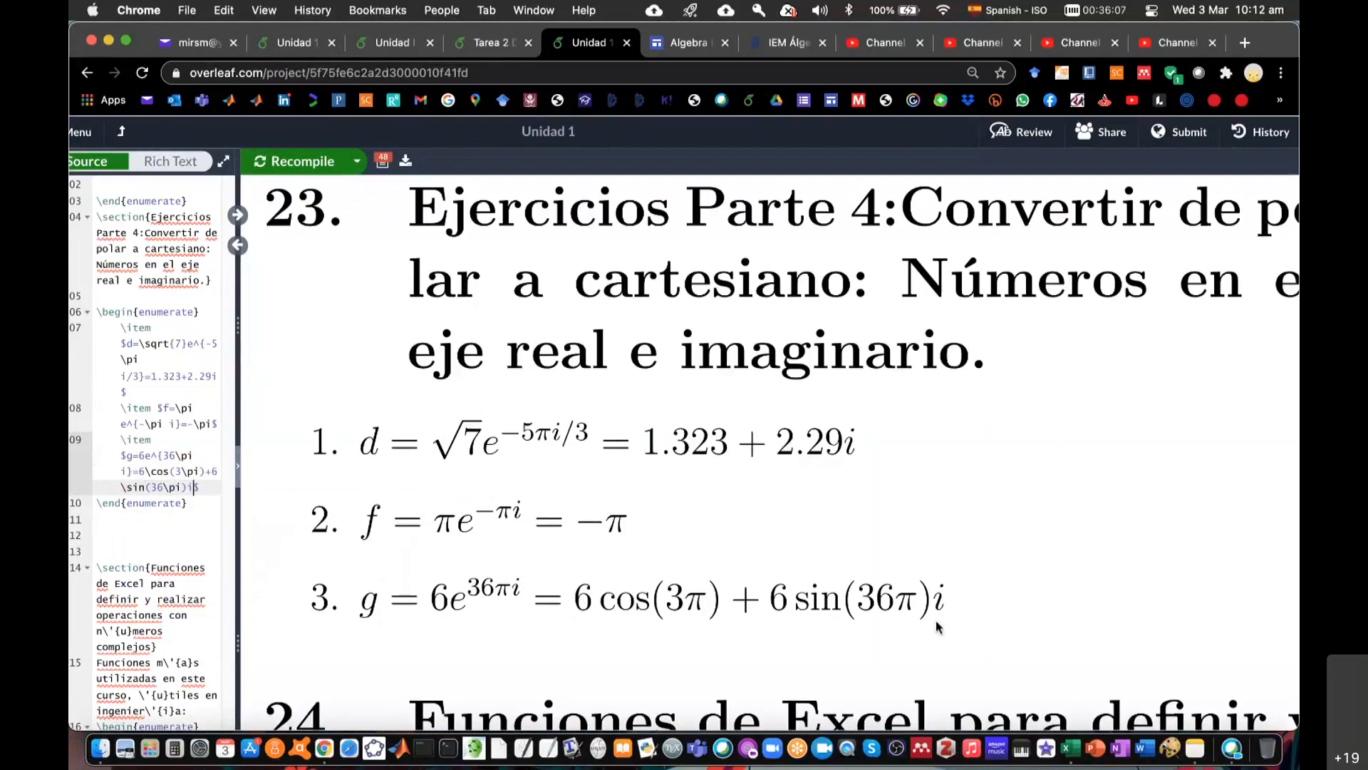
# - Correct the cosine argument in exercise g to 36\pi and recompile the document
pyautogui.click(181, 471)
pyautogui.write('6')
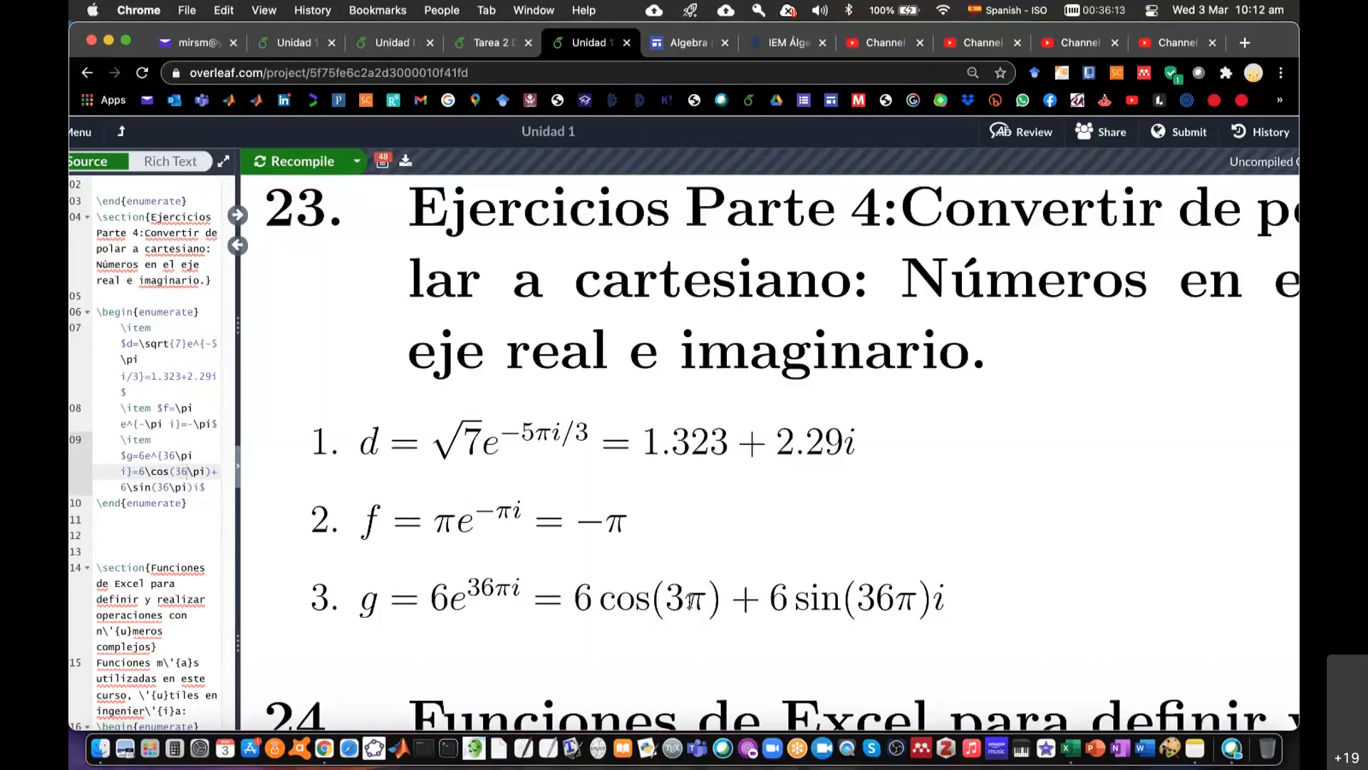
pyautogui.press('super+s')
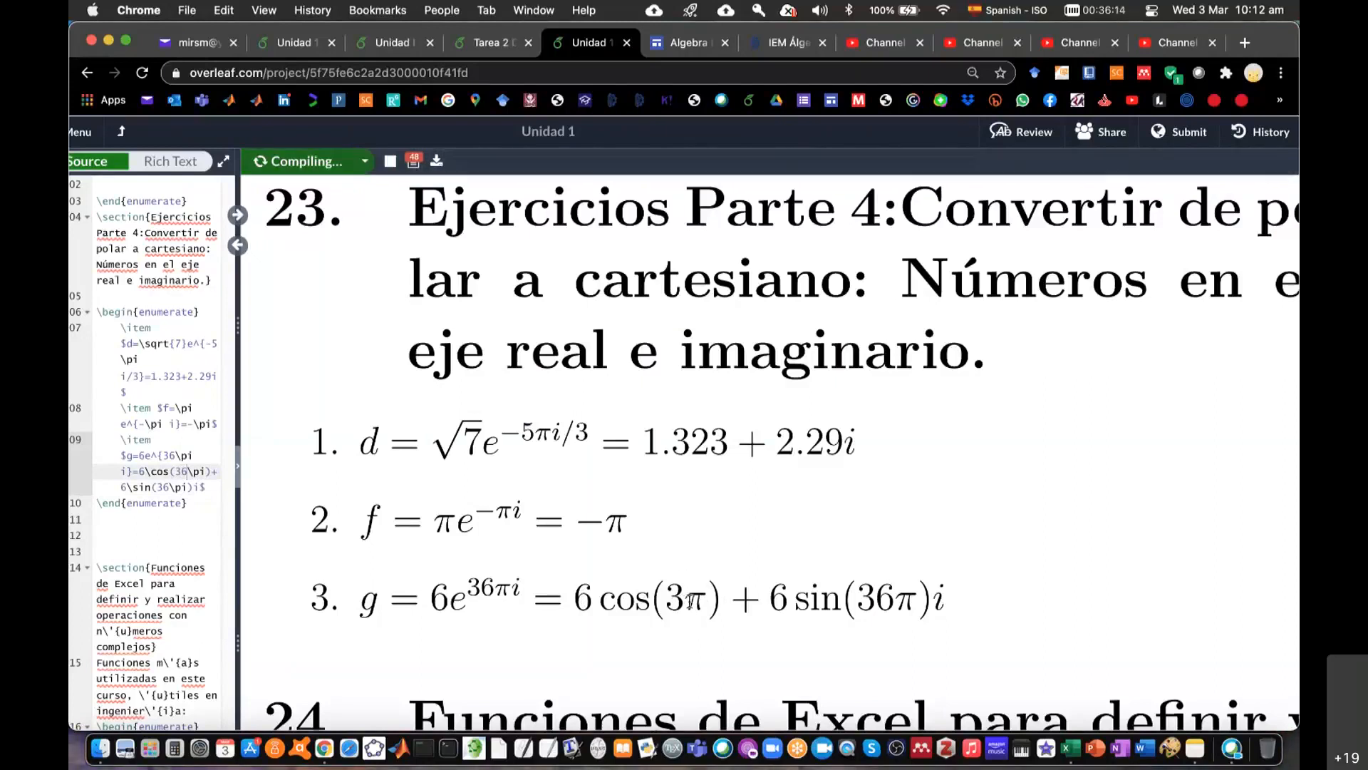
# - Switch to Calculator, place it clear of the exercise g equation, and compute the cosine of 36 × 180
pyautogui.click(174, 748)
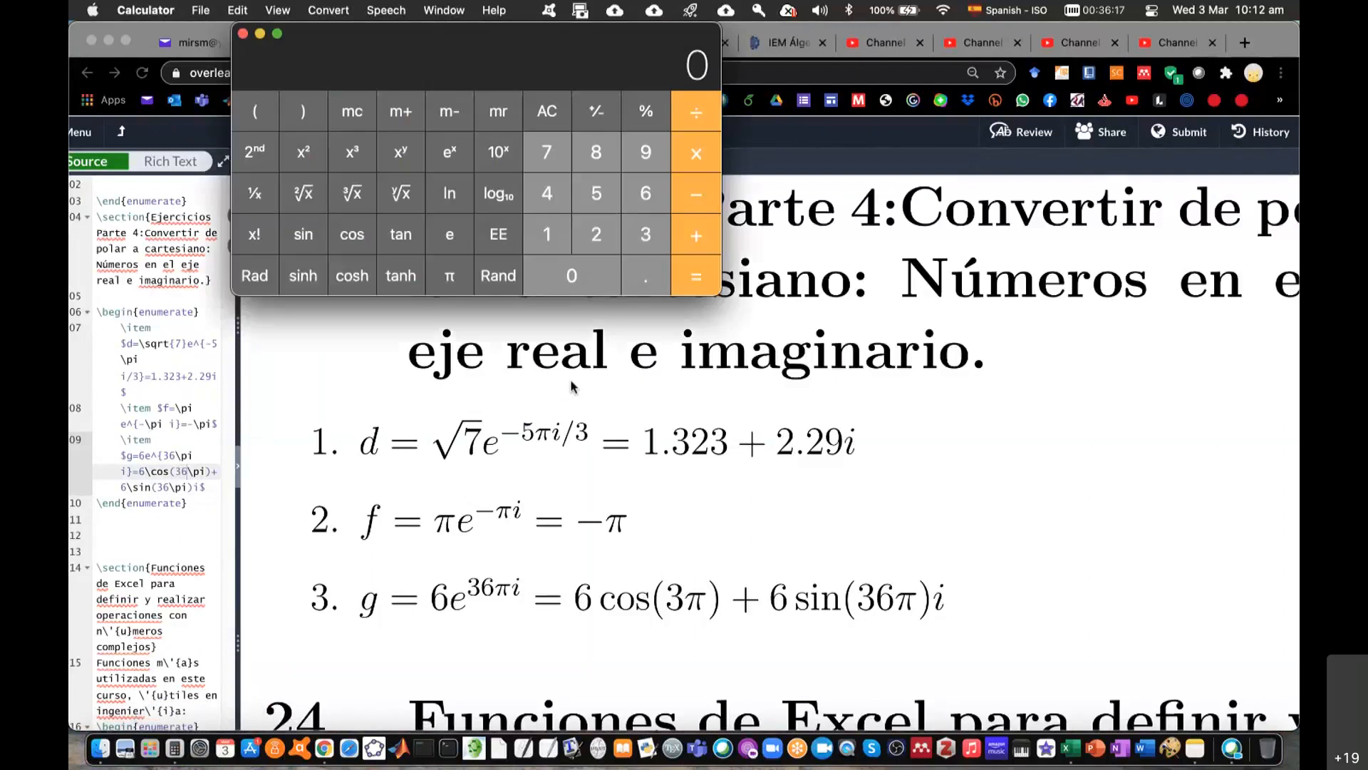
pyautogui.moveTo(503, 68); pyautogui.dragTo(561, 176)
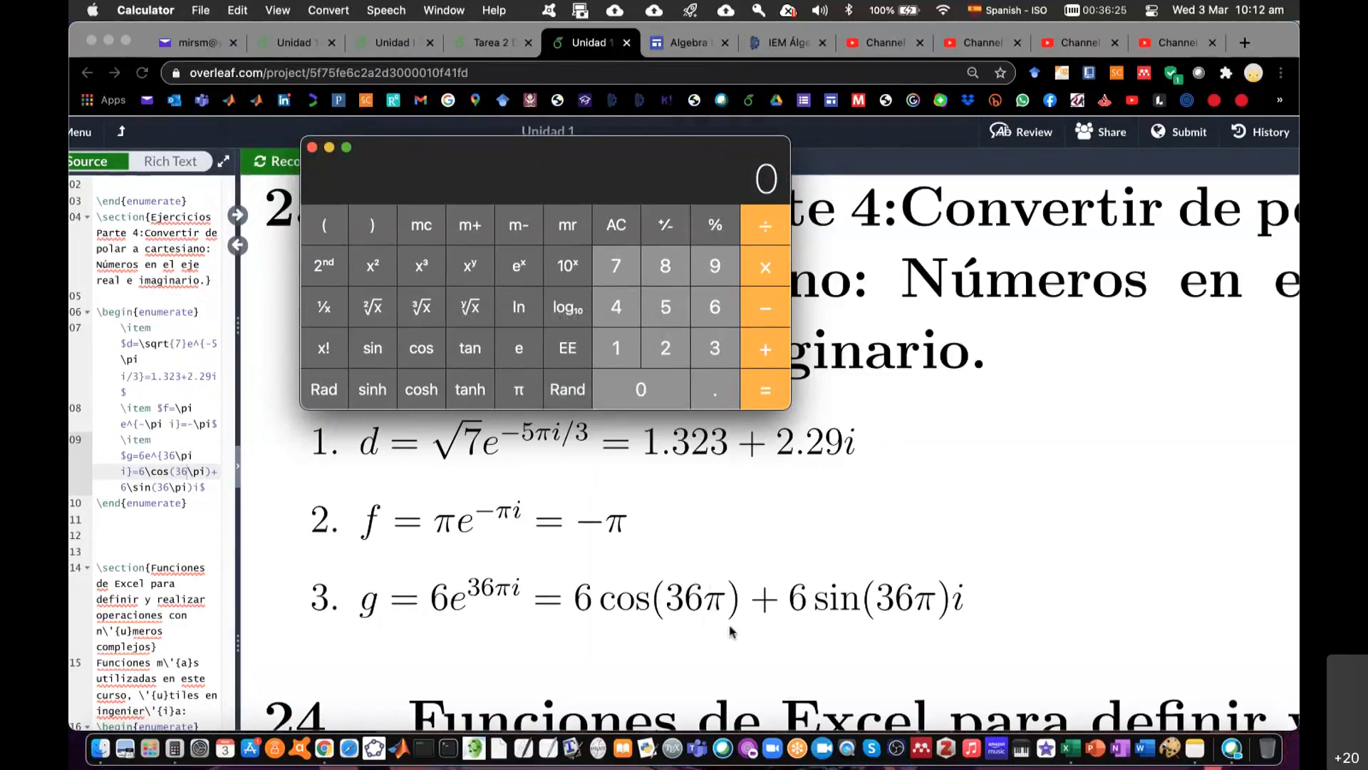
pyautogui.click(724, 349)
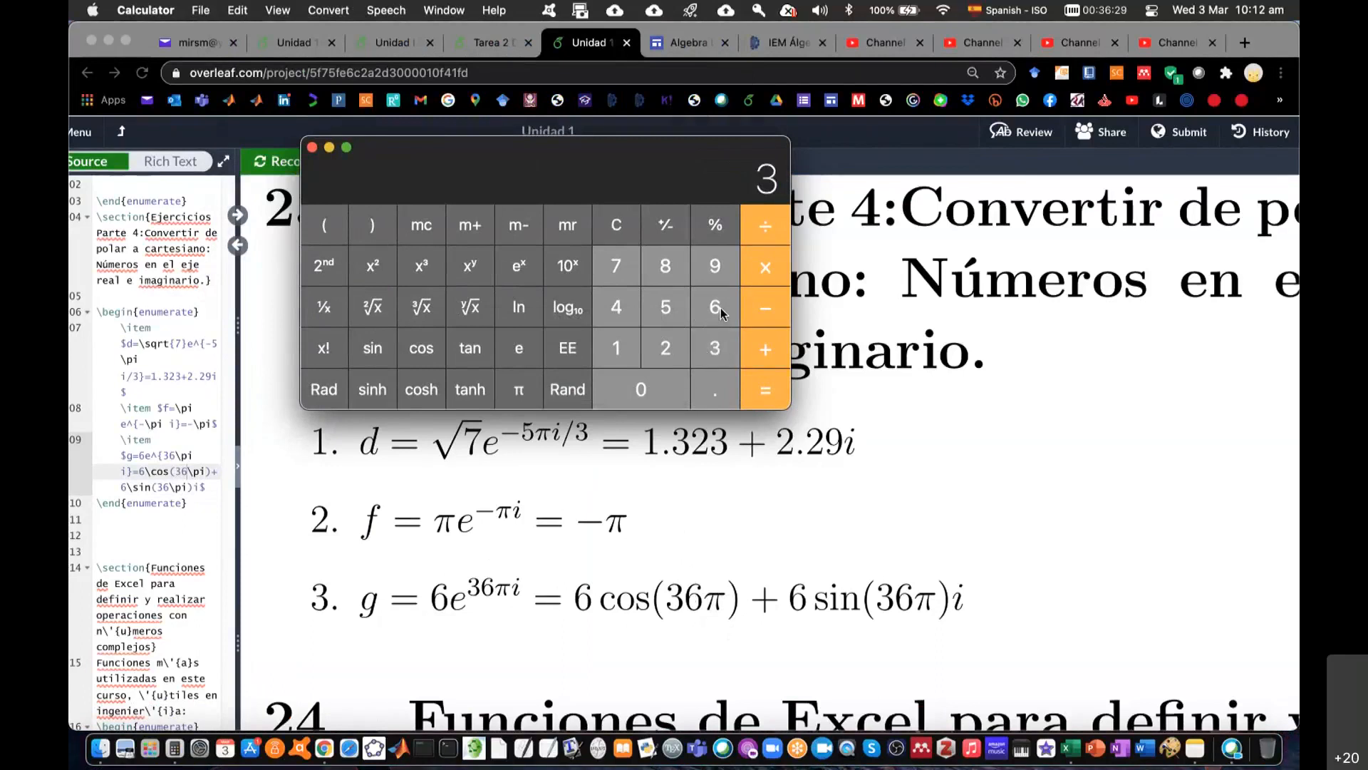
pyautogui.click(721, 312)
pyautogui.click(766, 272)
pyautogui.click(614, 353)
pyautogui.click(675, 272)
pyautogui.click(651, 394)
pyautogui.click(766, 392)
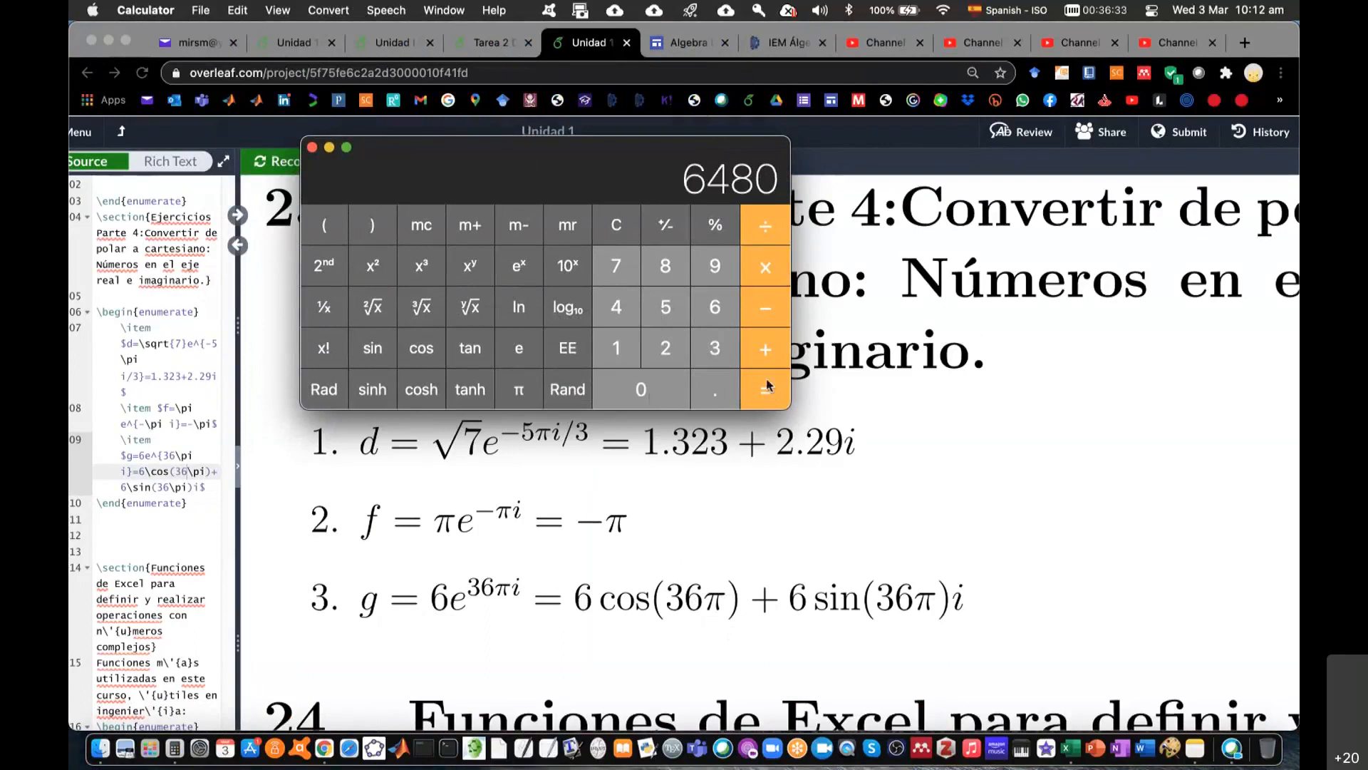
pyautogui.click(426, 353)
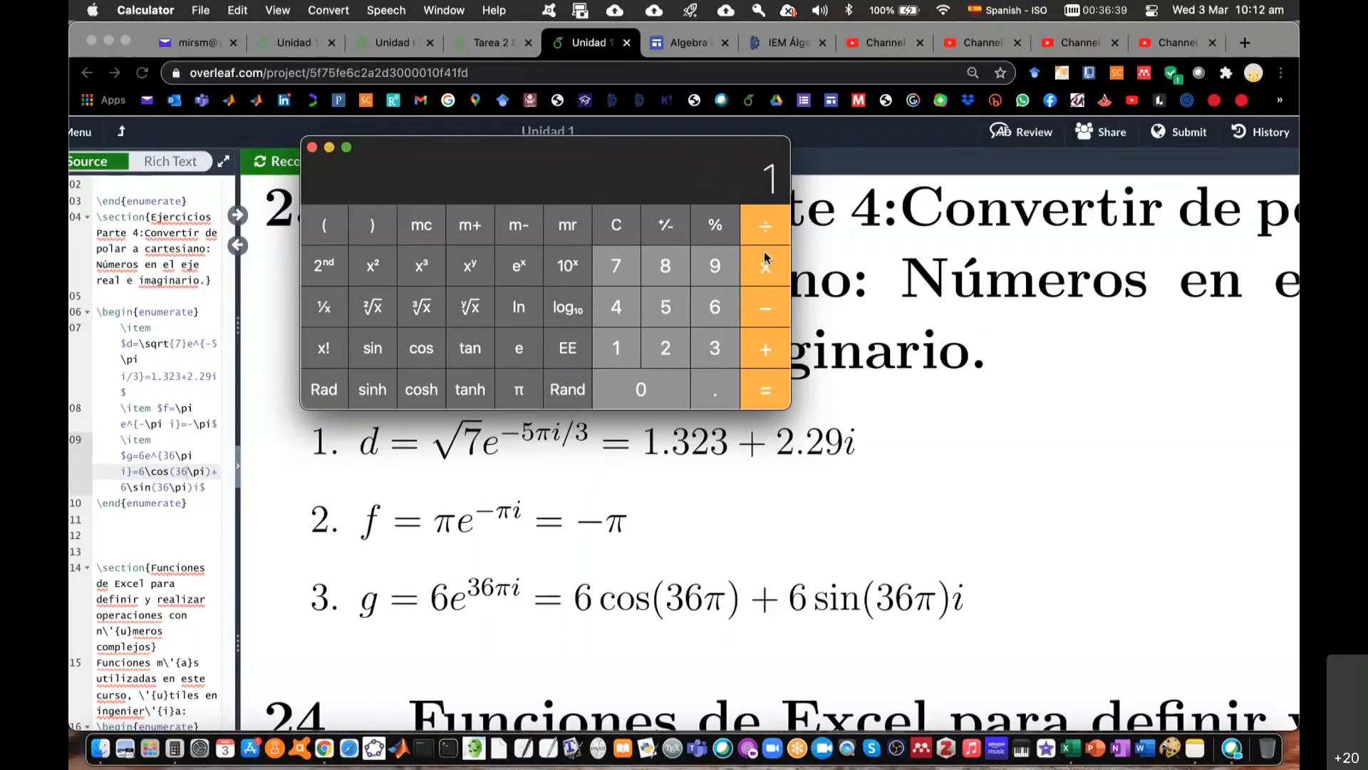
# - Clear the calculator, compute the sine of 36 × 180, and close the calculator
pyautogui.click(617, 227)
pyautogui.click(716, 349)
pyautogui.click(715, 306)
pyautogui.click(761, 266)
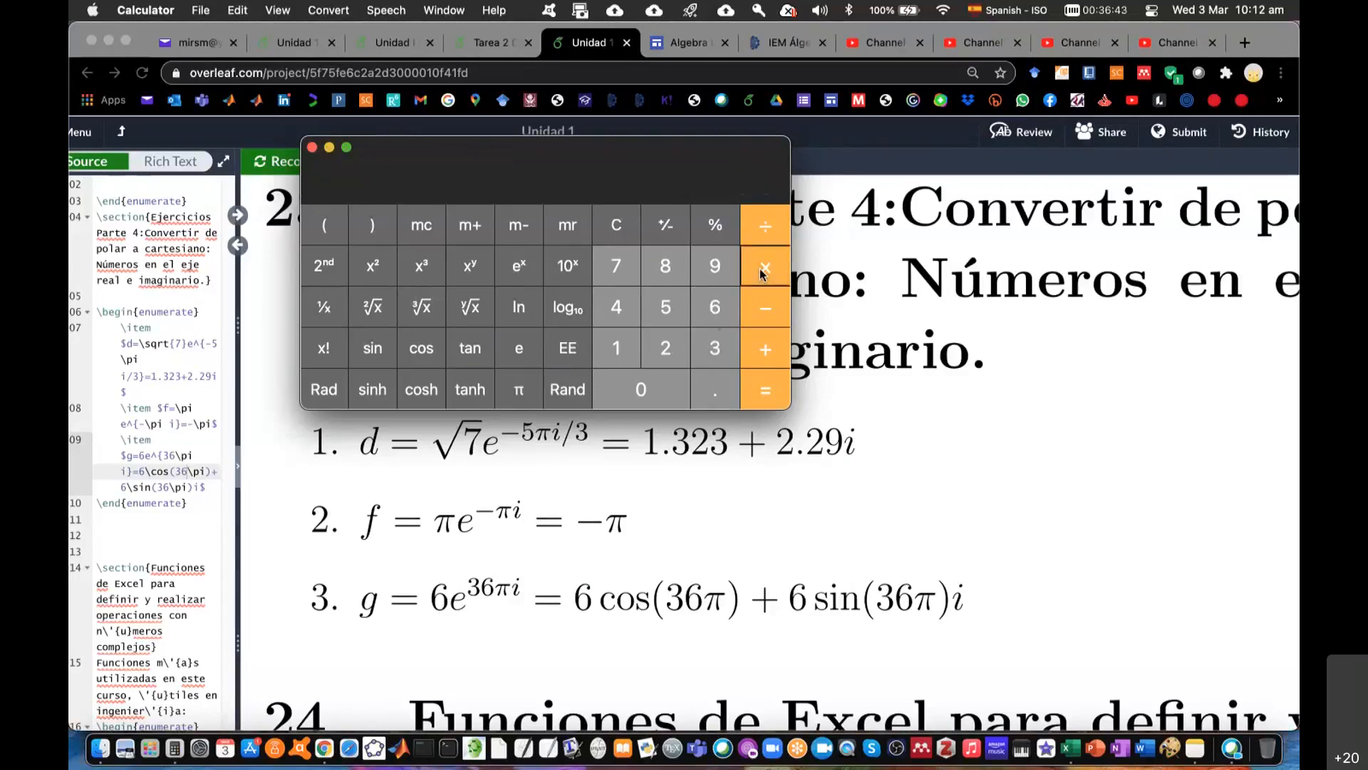
pyautogui.click(614, 348)
pyautogui.click(665, 265)
pyautogui.click(639, 391)
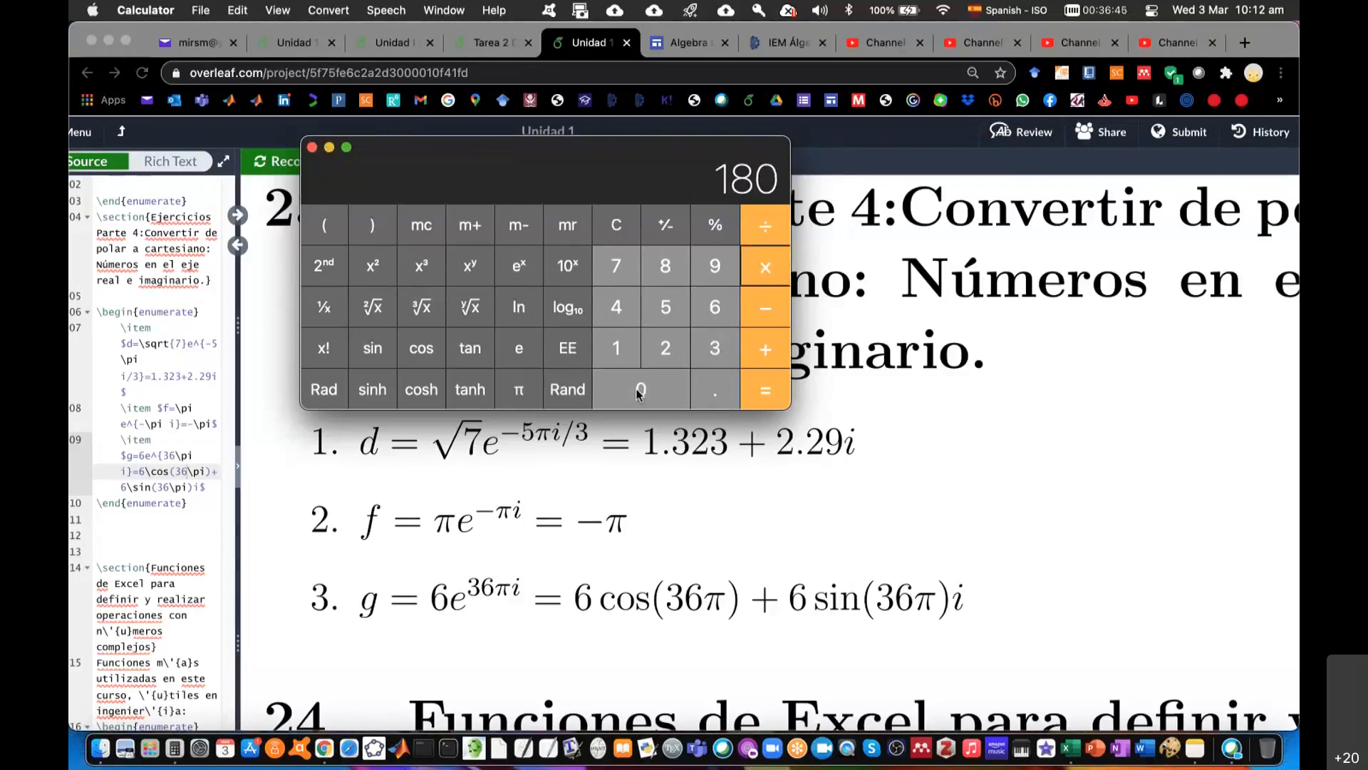
pyautogui.click(766, 390)
pyautogui.click(375, 352)
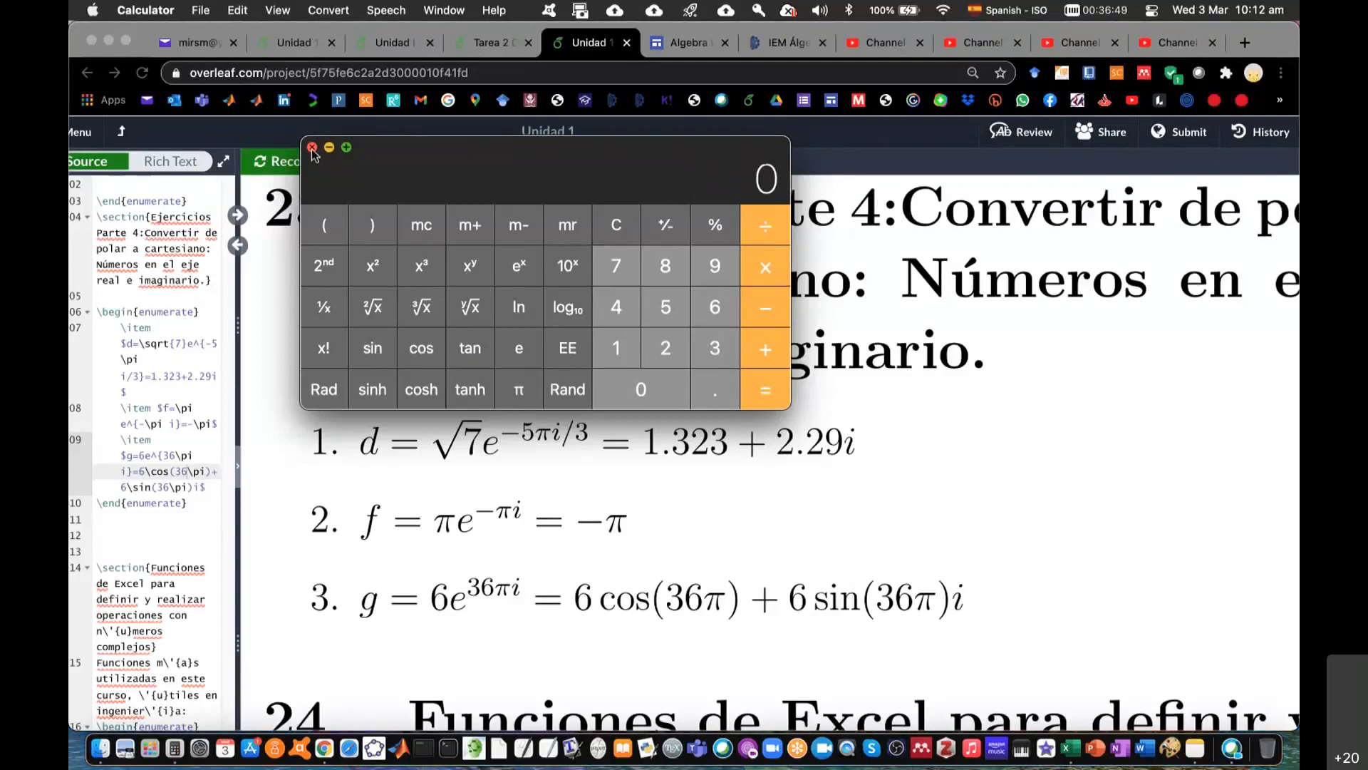
pyautogui.click(312, 147)
# - Append =6(1) after the sine term at the end of the exercise g equation
pyautogui.doubleClick(955, 594)
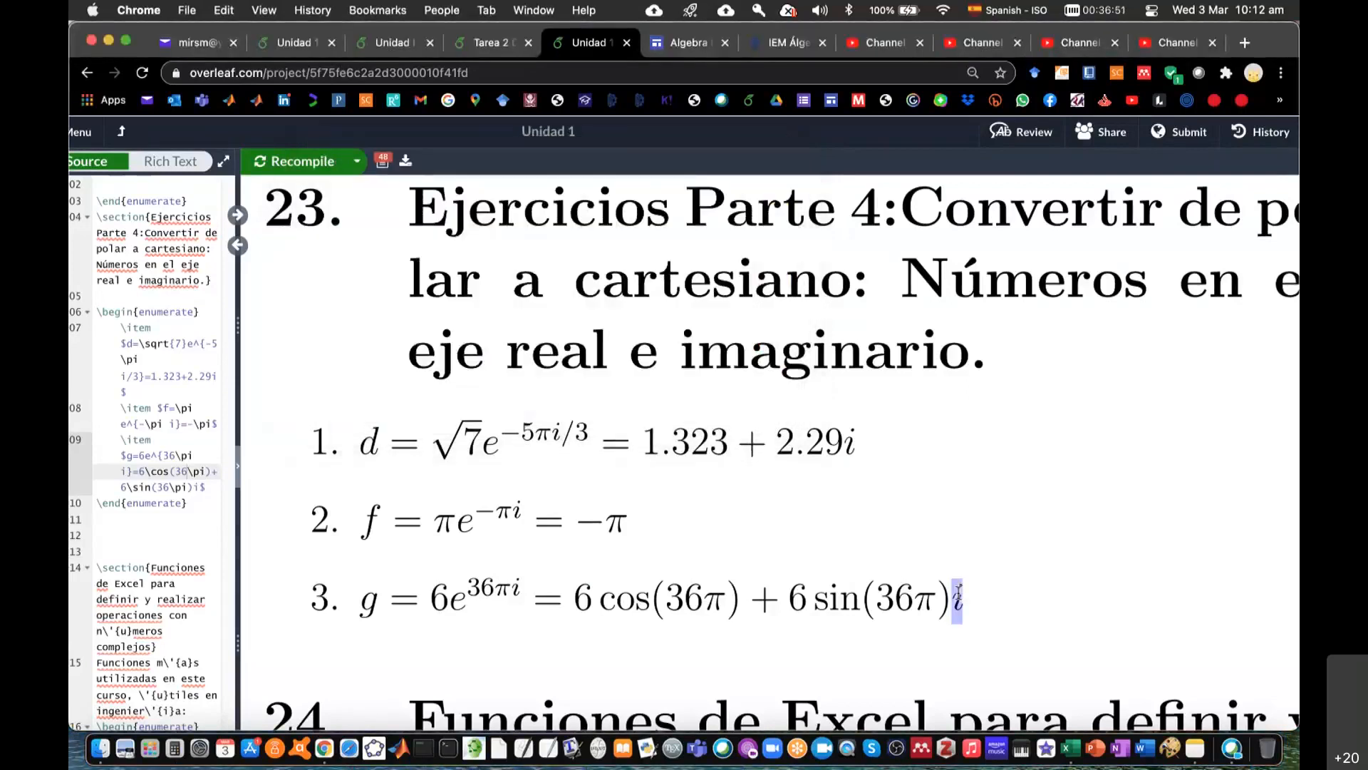
pyautogui.click(203, 473)
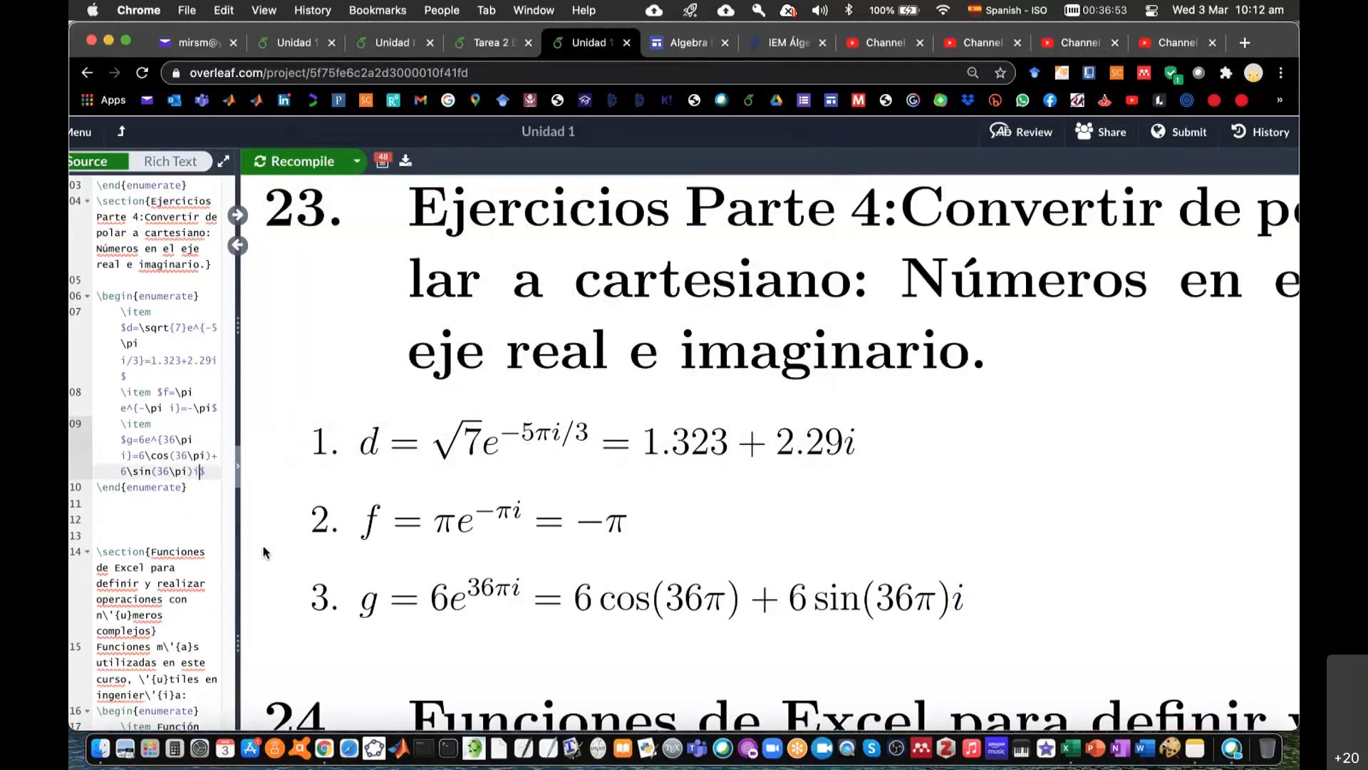
pyautogui.write('=')
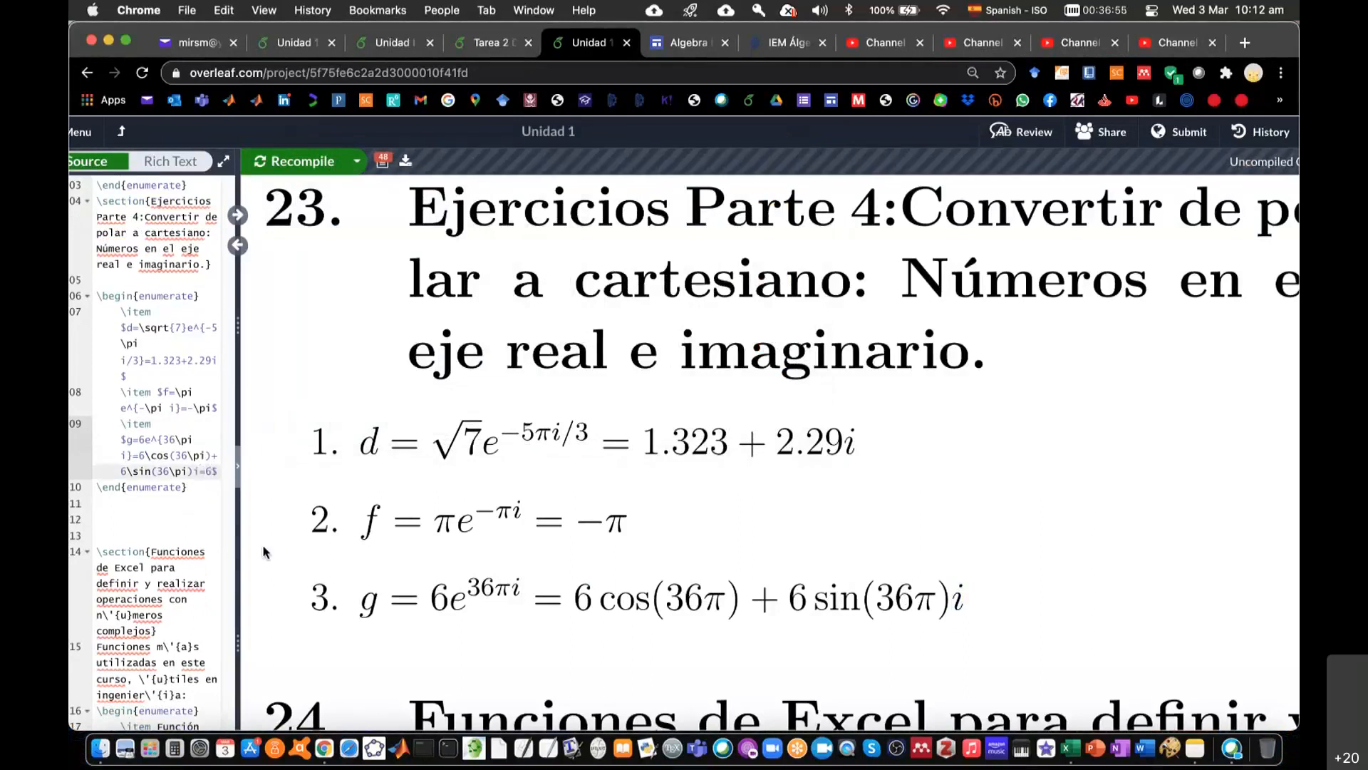
pyautogui.write('6(1+')
pyautogui.press('Right')
pyautogui.press('Right')
pyautogui.press('Right')
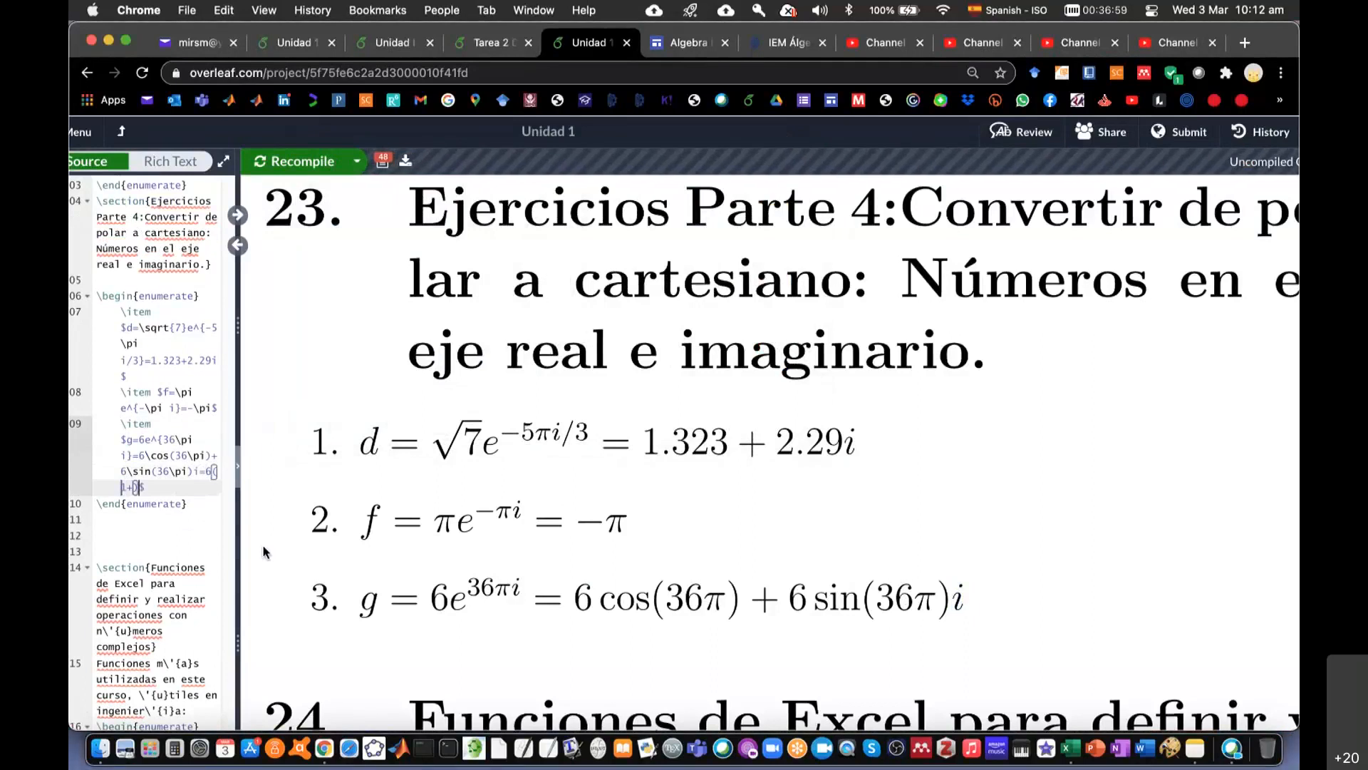
pyautogui.press('BackSpace')
pyautogui.press('BackSpace')
pyautogui.write(')')
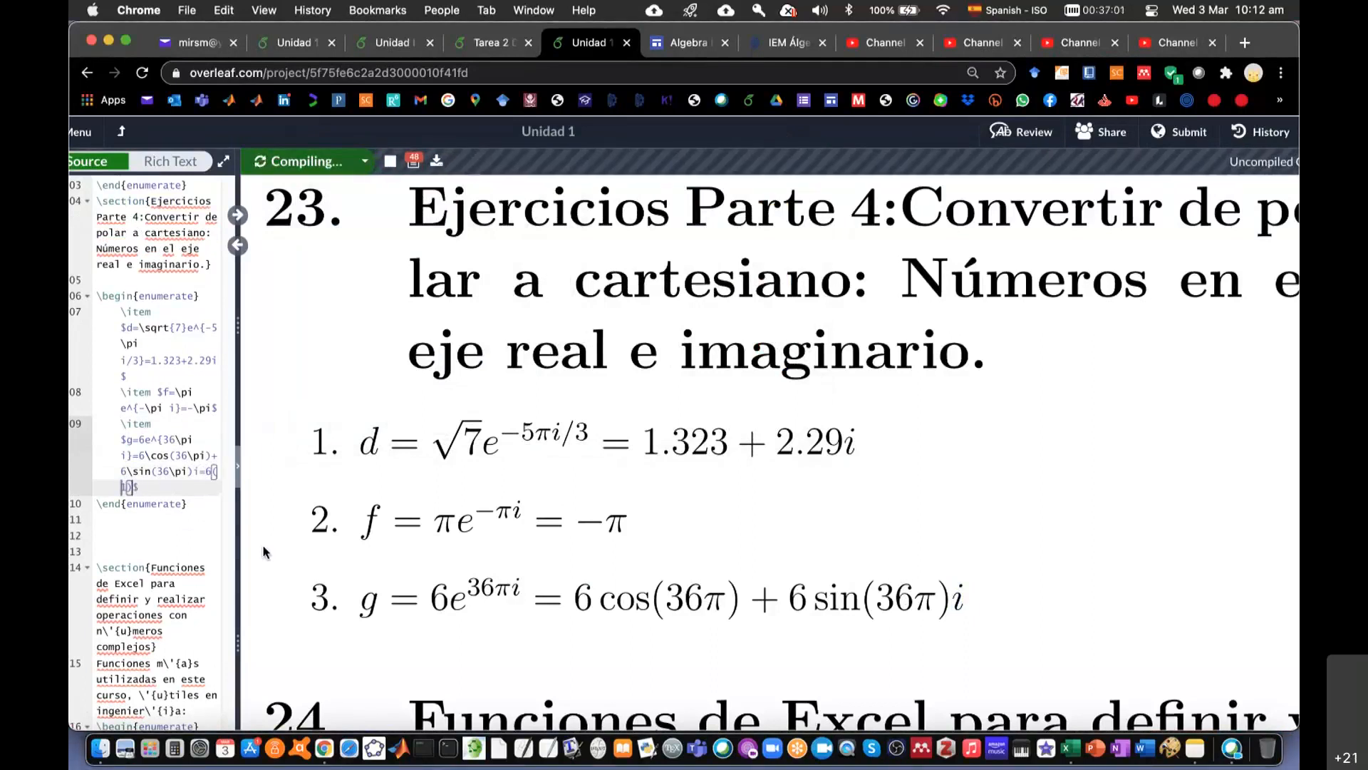
# - Append +6(0)i=6 after 6(1) in the exercise g equation and recompile the document
pyautogui.write('+6(')
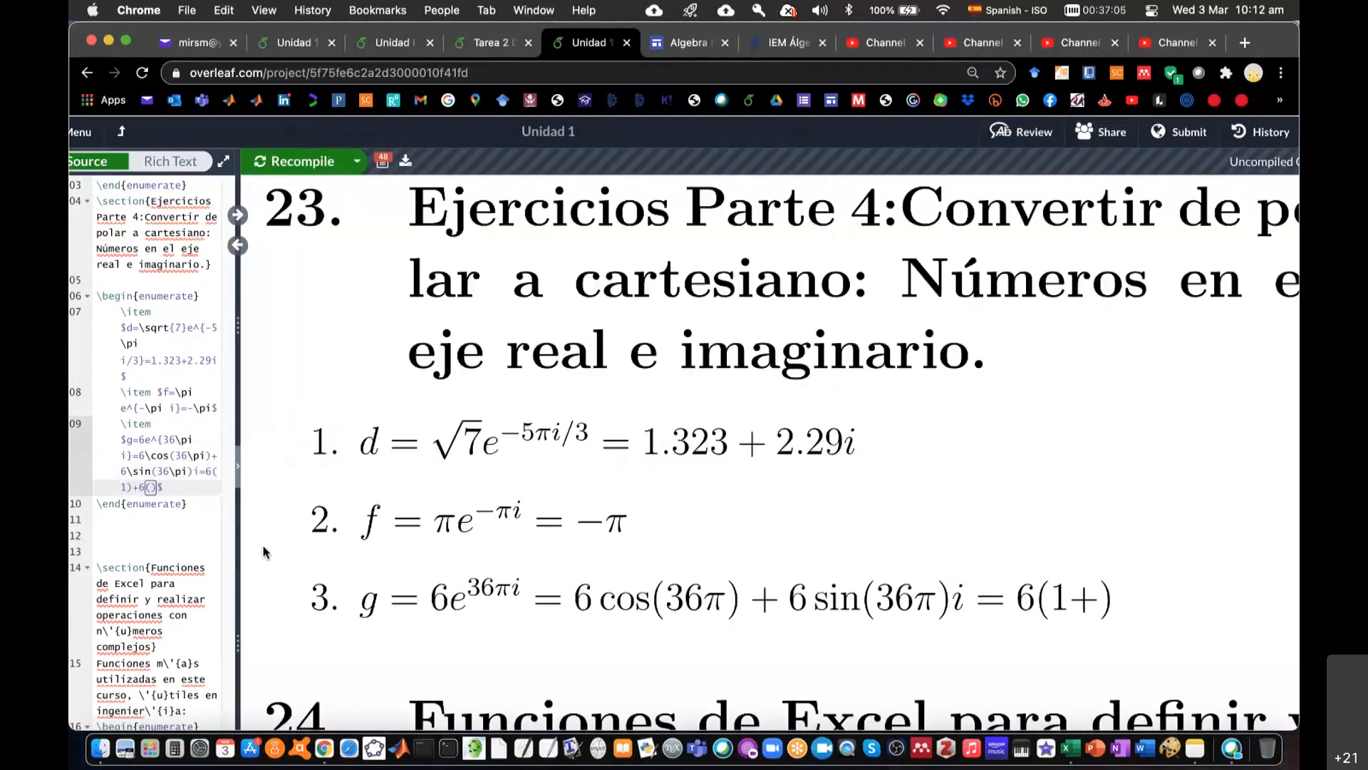
pyautogui.write('0i')
pyautogui.write('i')
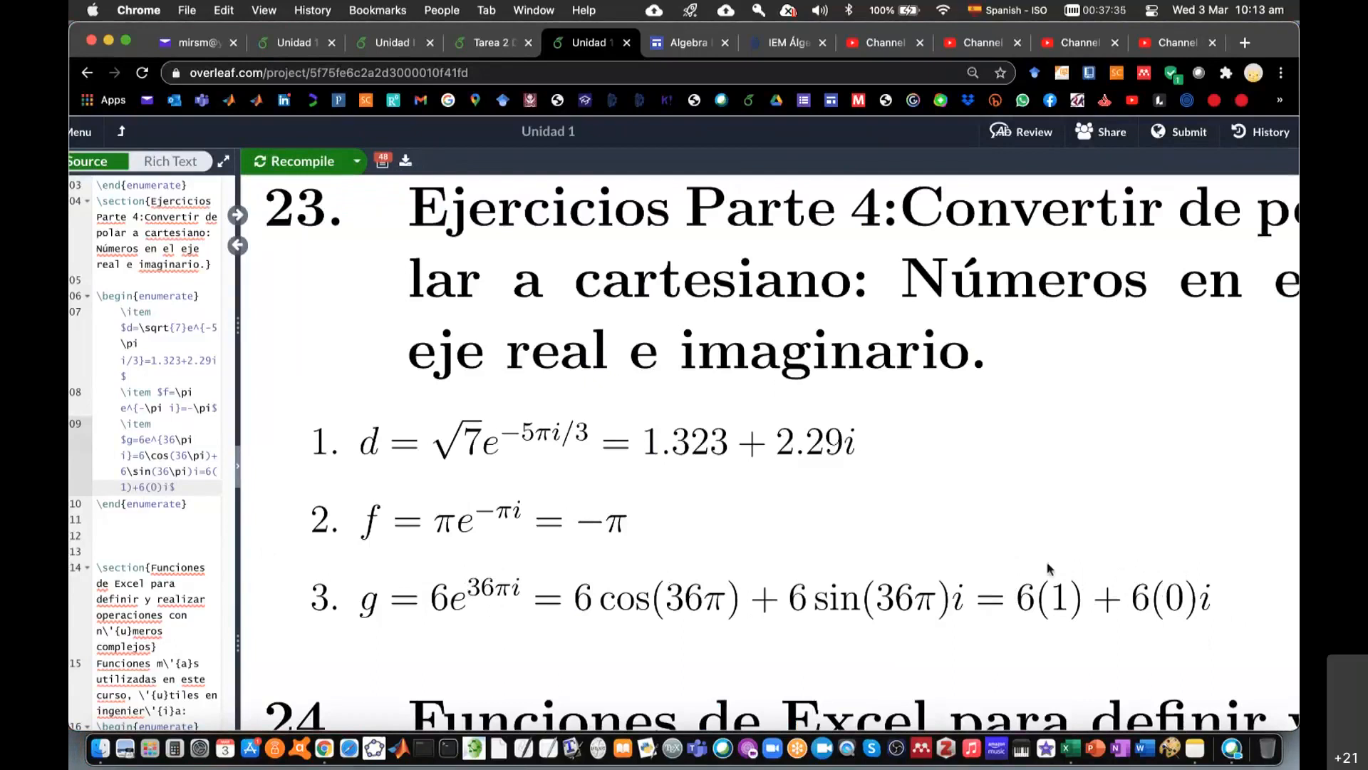
pyautogui.write('=6')
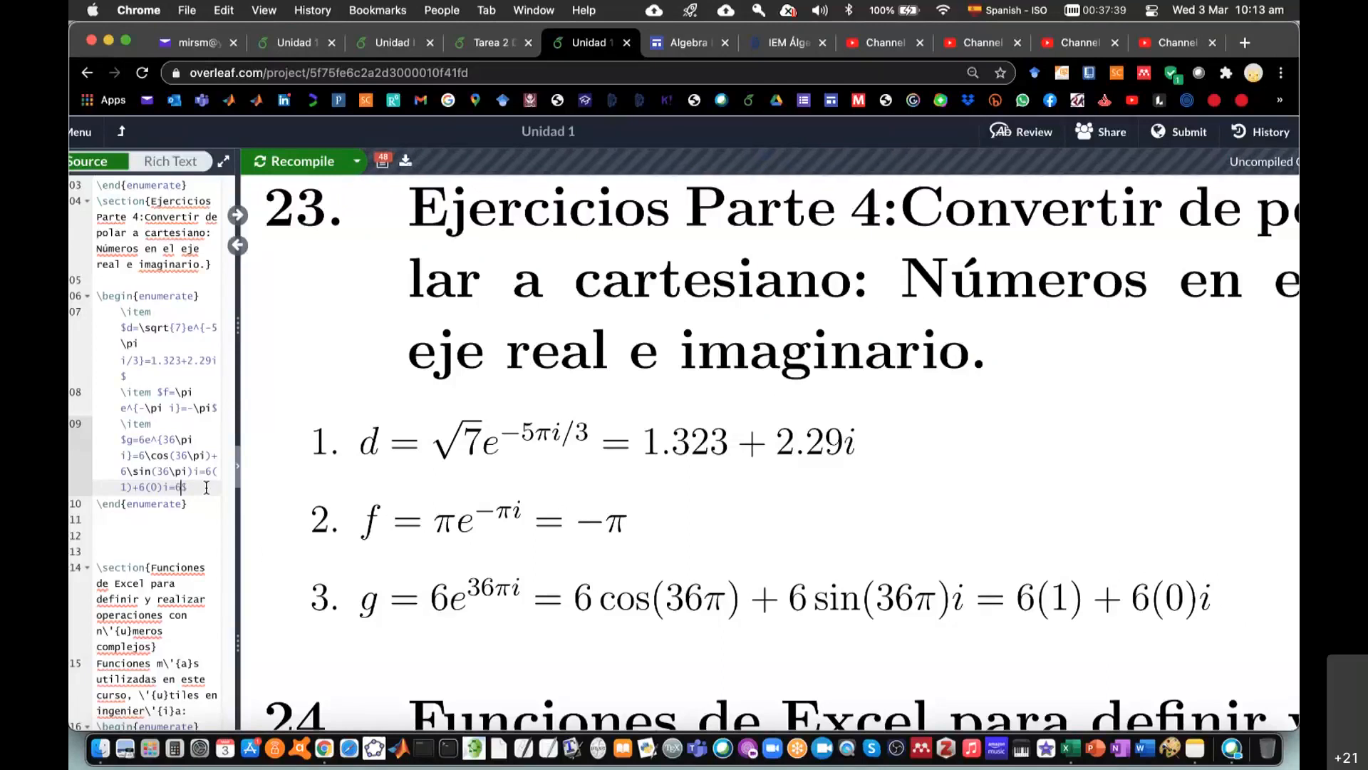
pyautogui.press('super+s')
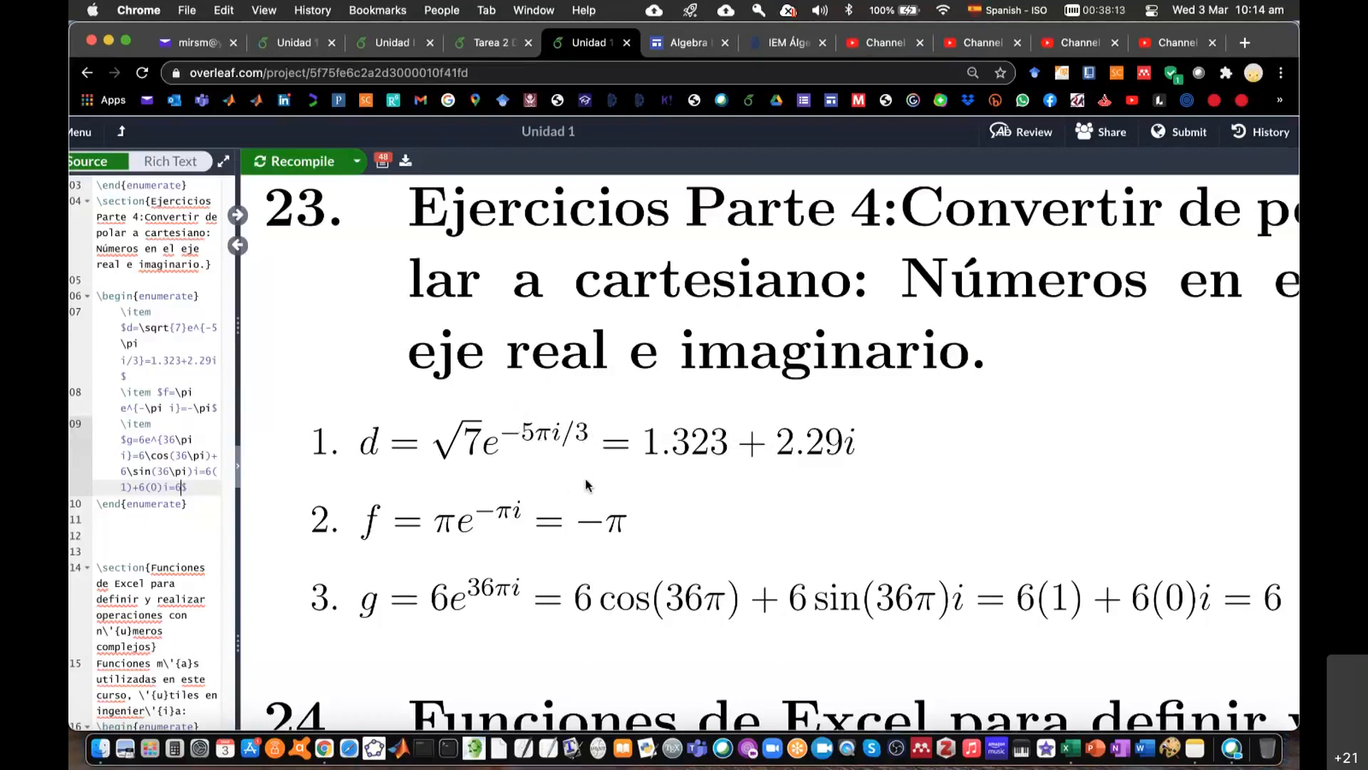
# - Compare the polar forms of exercise h = π with the positive real axis angles in the real and imaginary axes figure
pyautogui.hscroll(1, 730, 508)
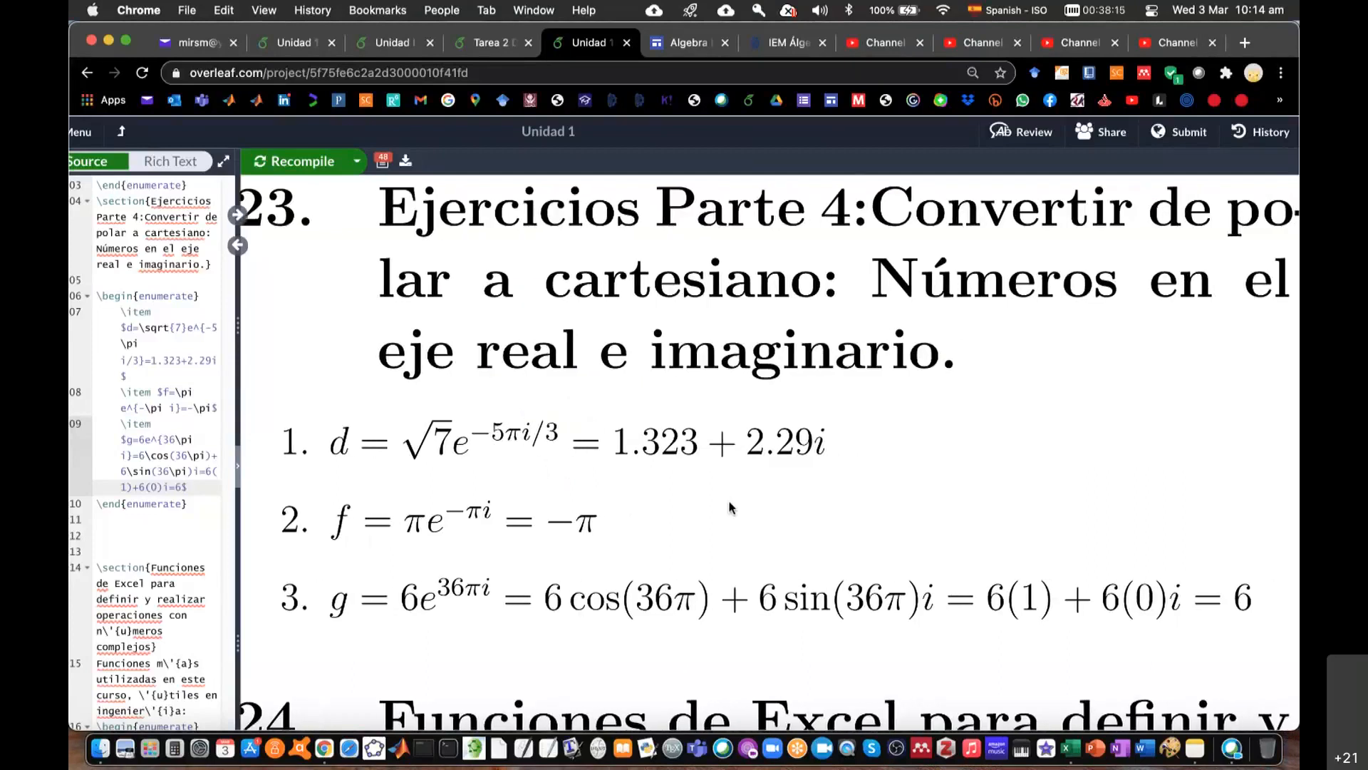
pyautogui.scroll(-20, 808, 503)
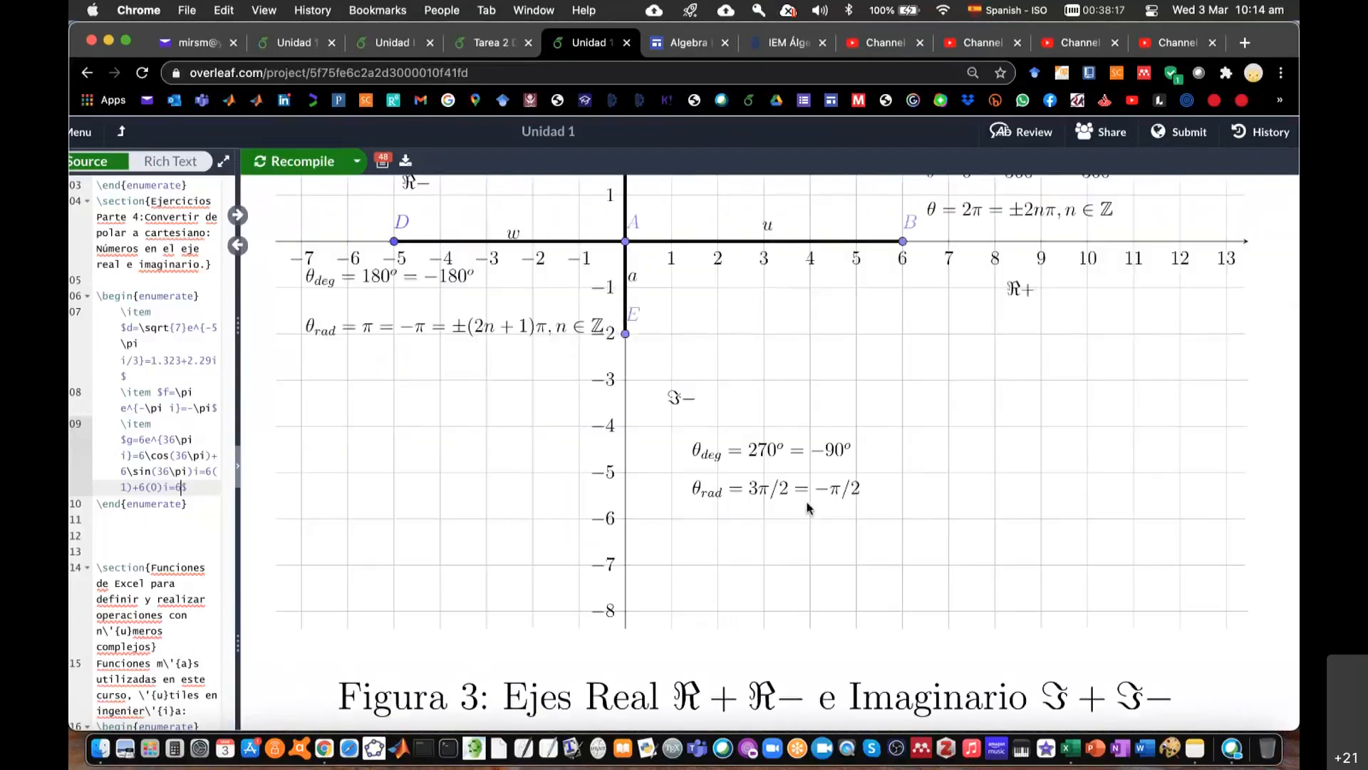
pyautogui.scroll(10, 807, 503)
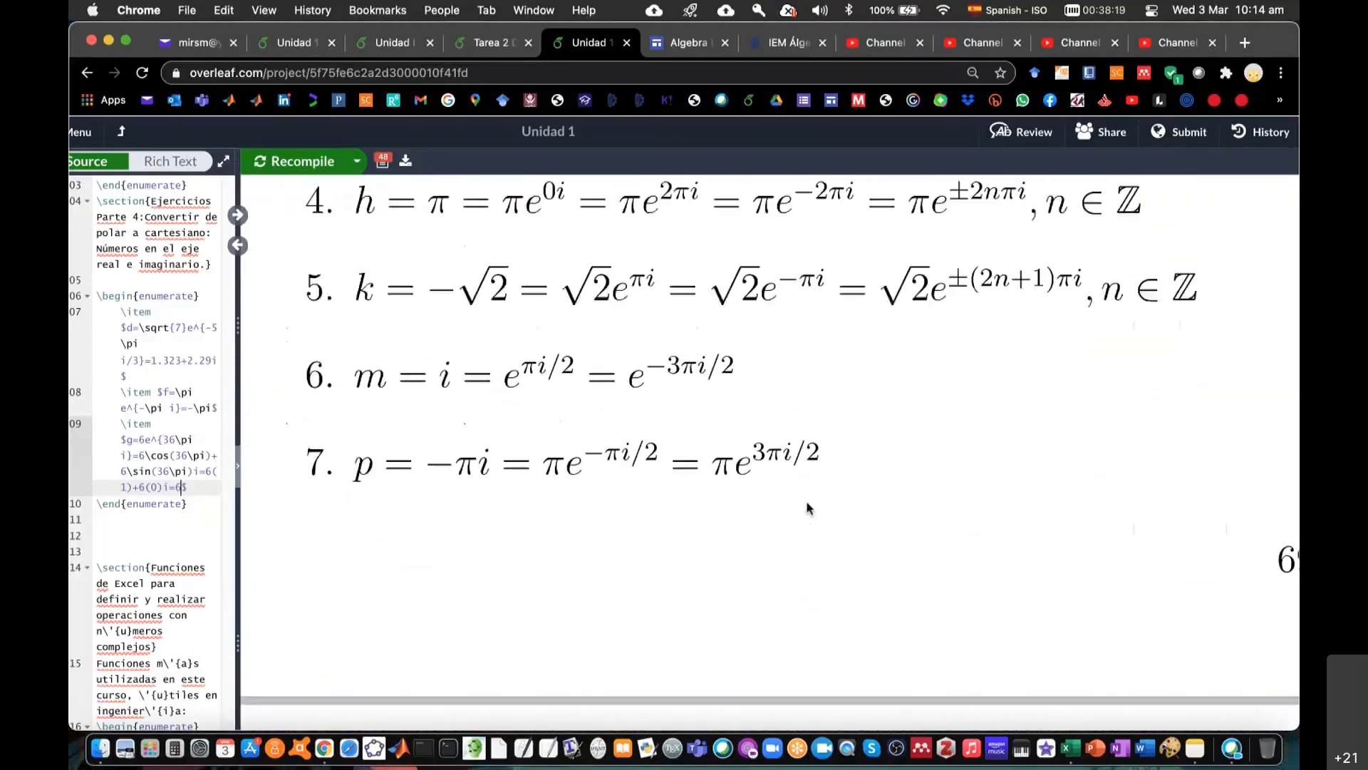
pyautogui.scroll(-2, 808, 507)
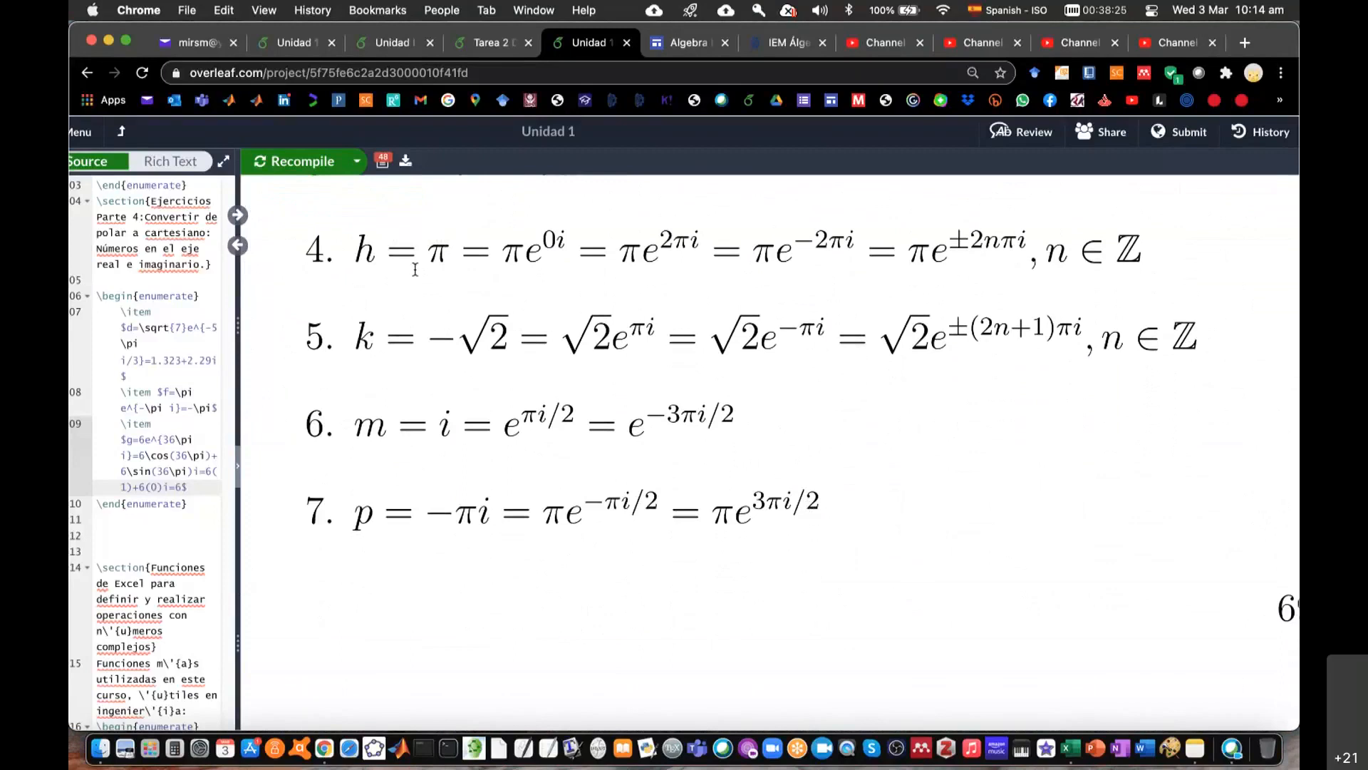
pyautogui.scroll(2, 580, 285)
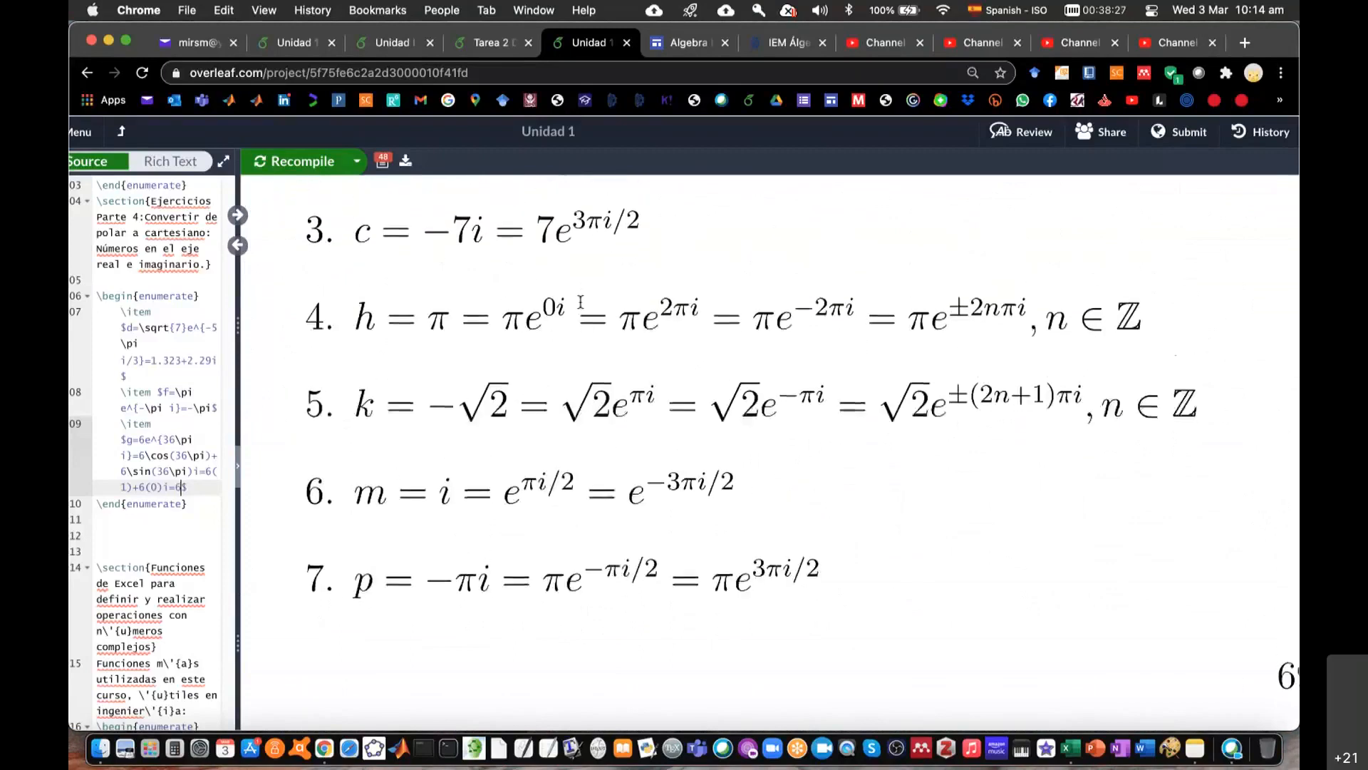
pyautogui.scroll(1, 581, 302)
pyautogui.scroll(-1, 581, 302)
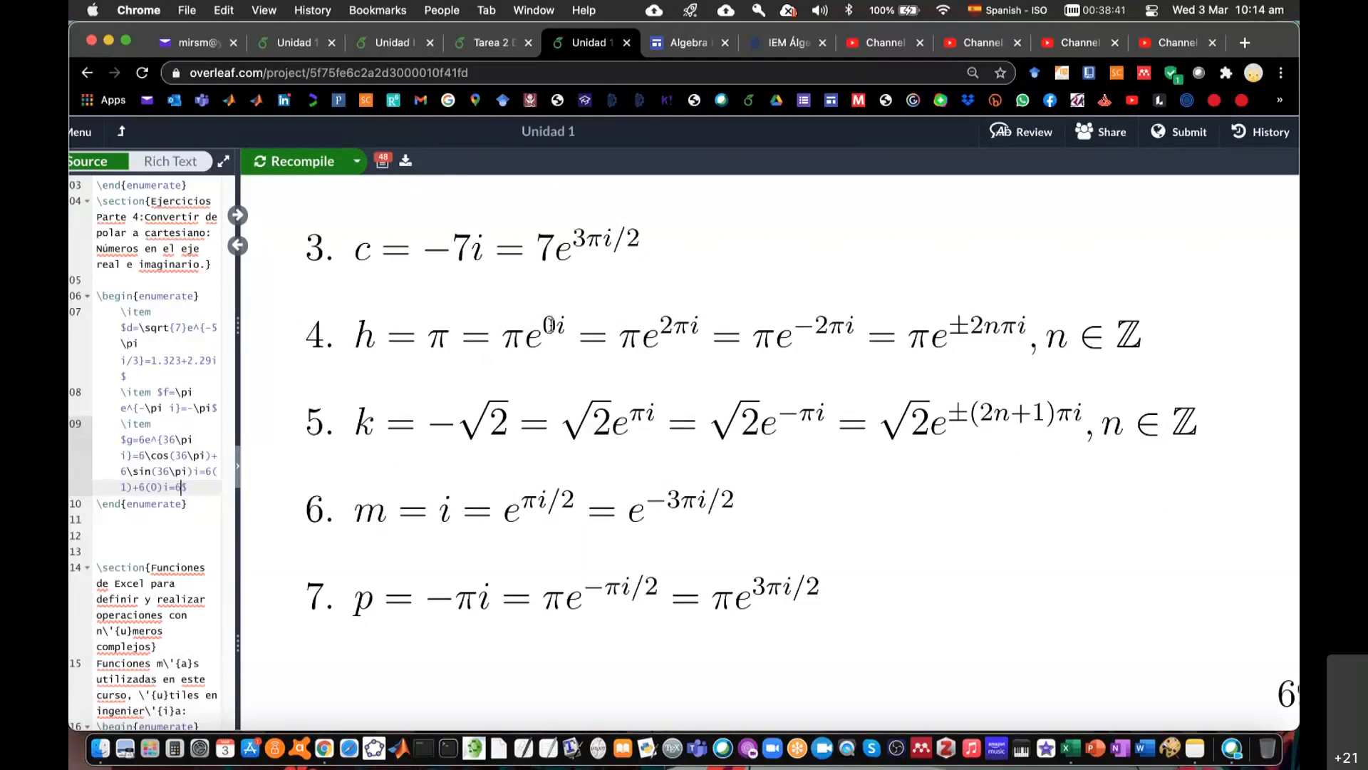
pyautogui.scroll(-15, 648, 341)
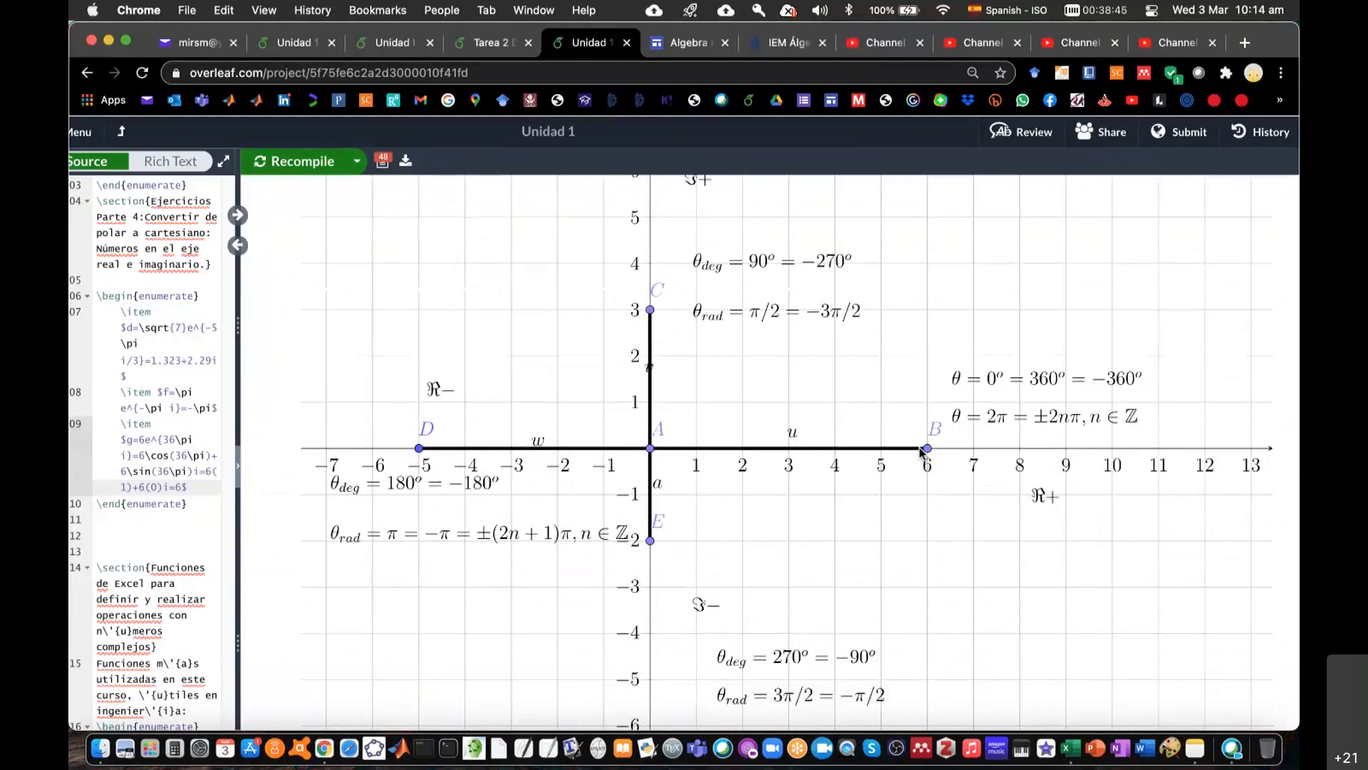
pyautogui.scroll(2, 843, 410)
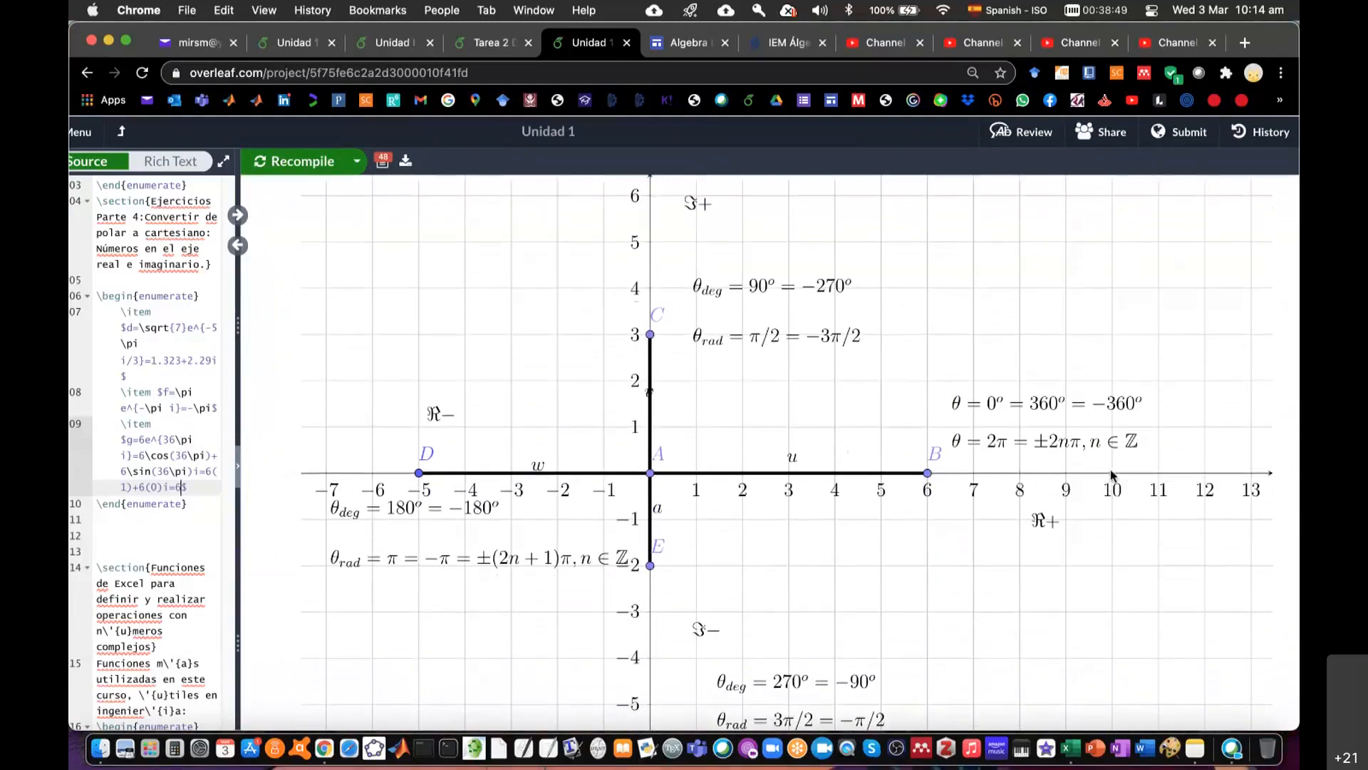
# - Check the polar forms of exercise k = −√2 against the negative real axis angles in the axes figure
pyautogui.scroll(3, 909, 424)
pyautogui.scroll(10, 901, 499)
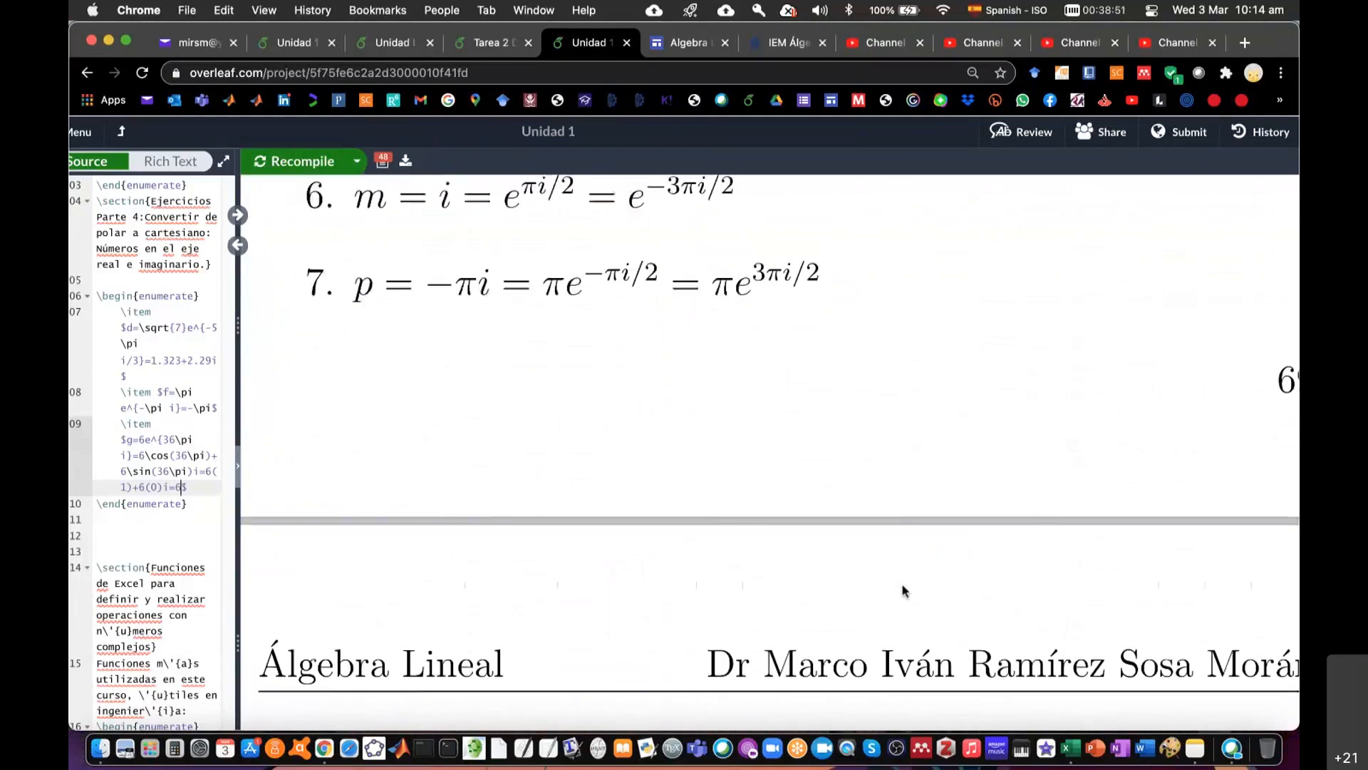
pyautogui.scroll(3, 901, 590)
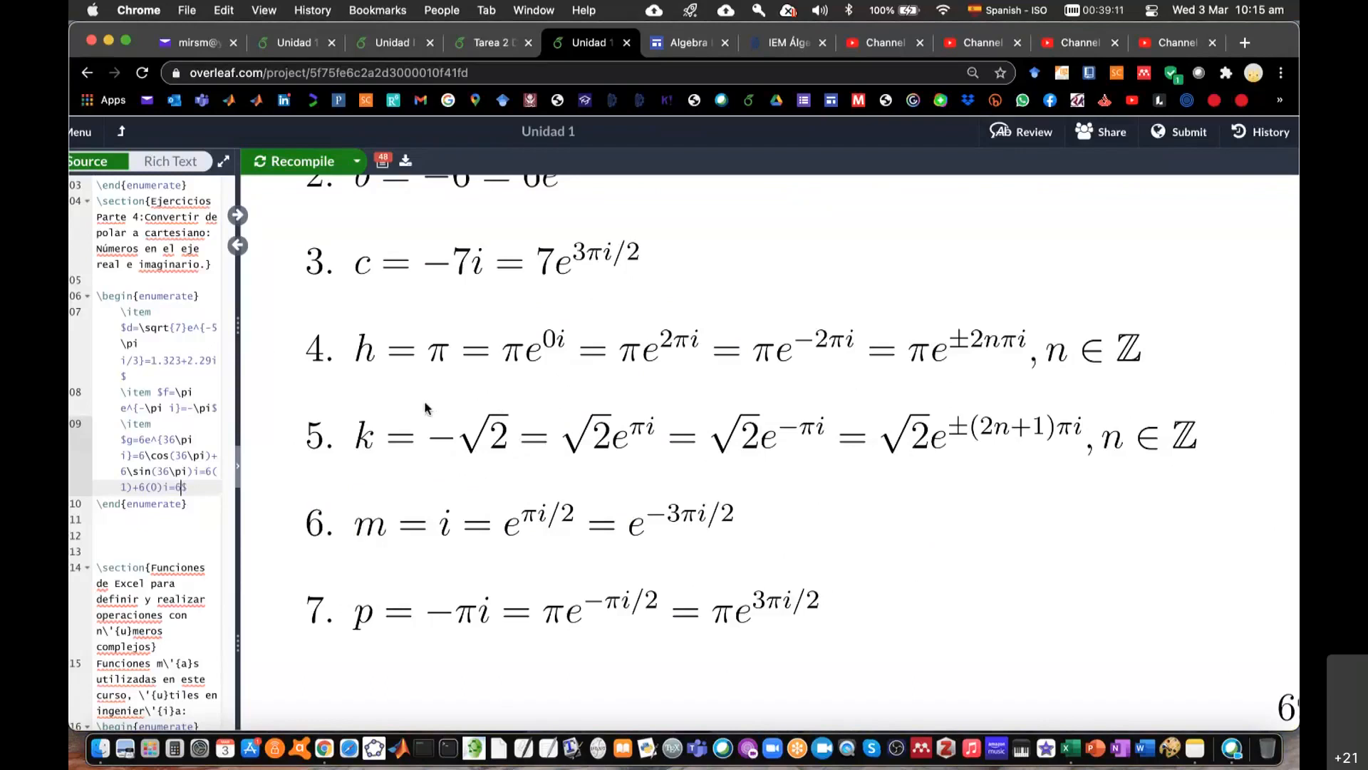
pyautogui.scroll(-10, 680, 511)
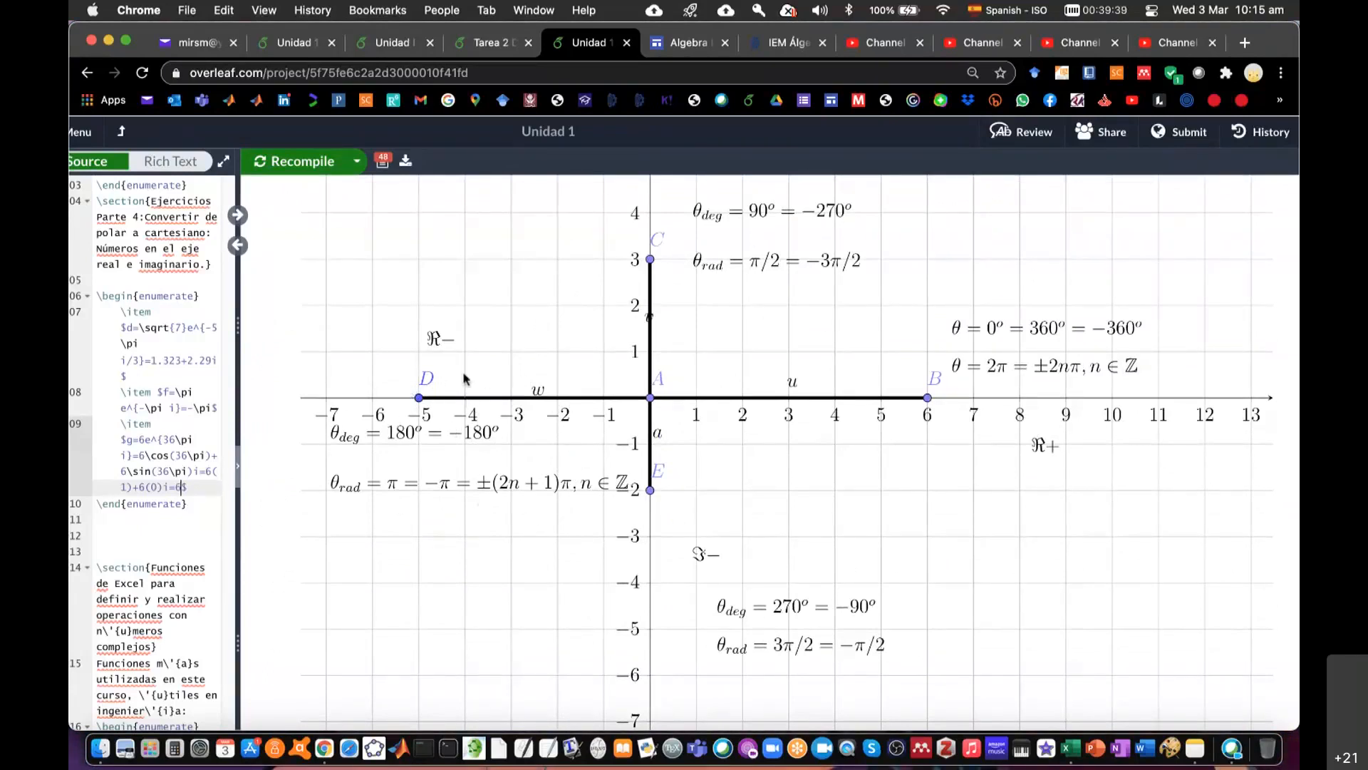
pyautogui.scroll(10, 651, 356)
pyautogui.scroll(10, 654, 365)
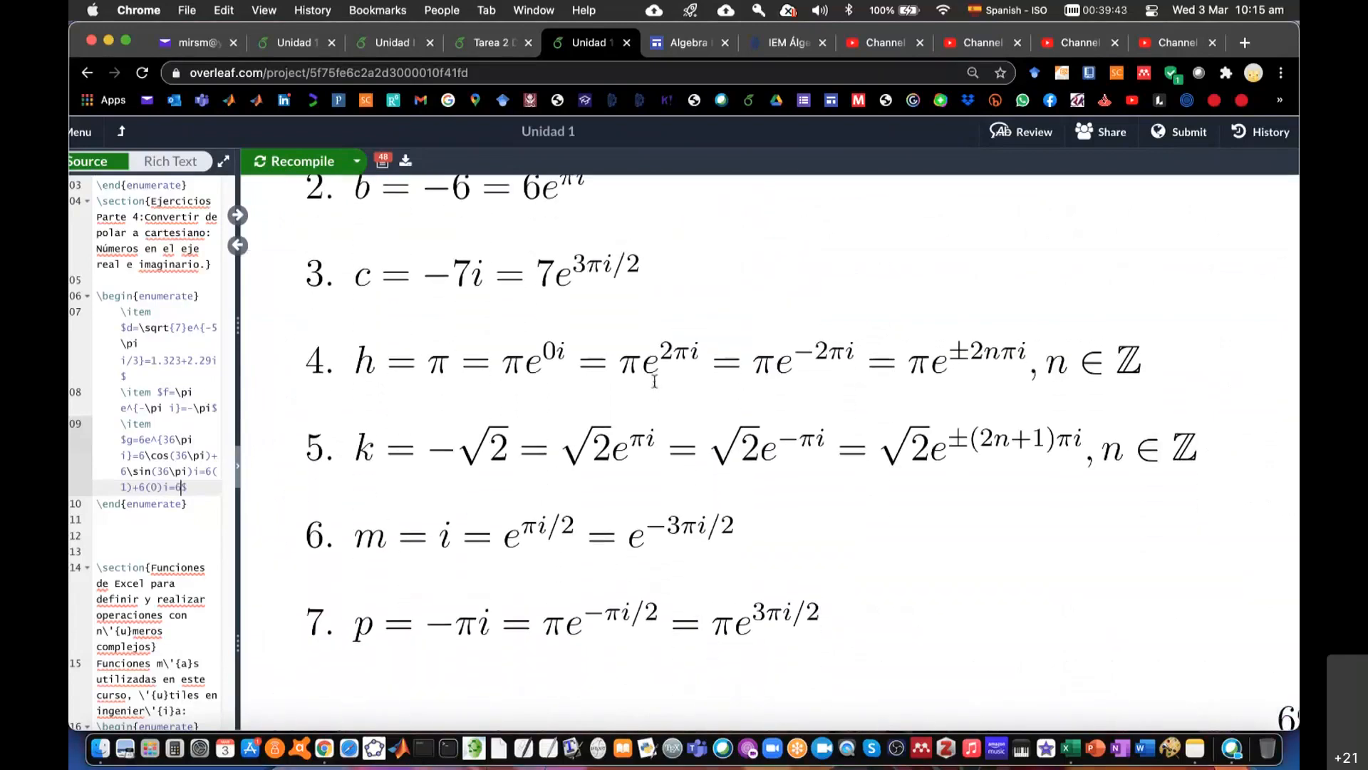
pyautogui.scroll(-2, 491, 460)
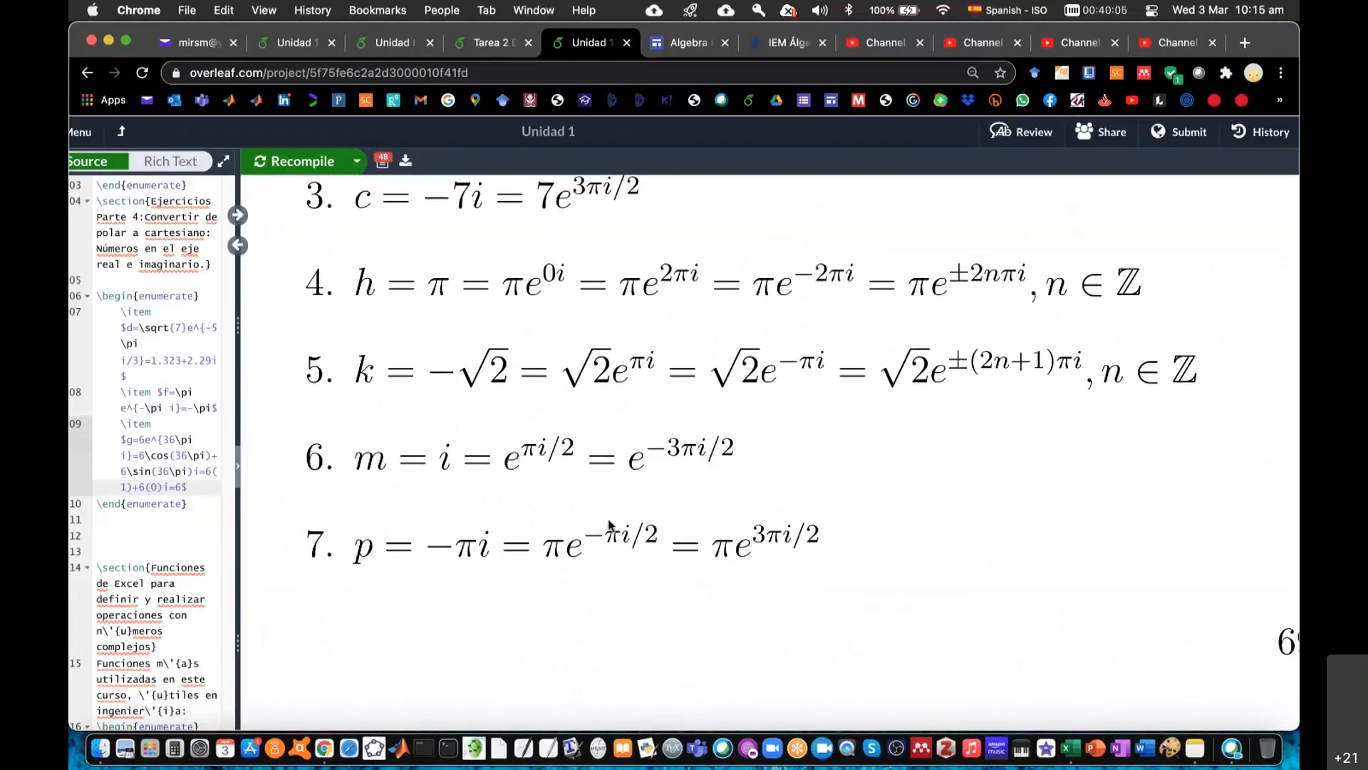
# - Draw a red clockwise arrow and a blue counterclockwise arrow from the positive real axis to the positive imaginary axis in the figure
pyautogui.scroll(-10, 610, 525)
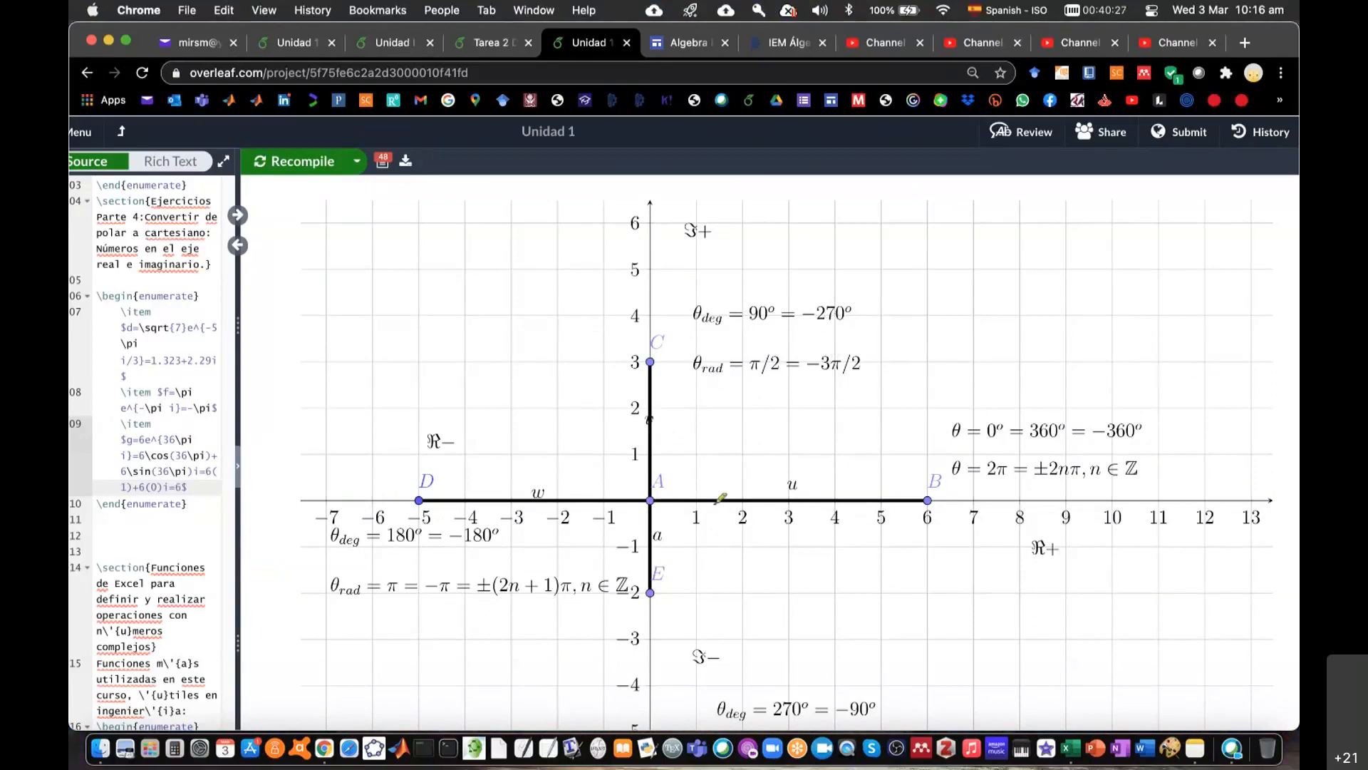
pyautogui.moveTo(714, 507); pyautogui.dragTo(641, 426)
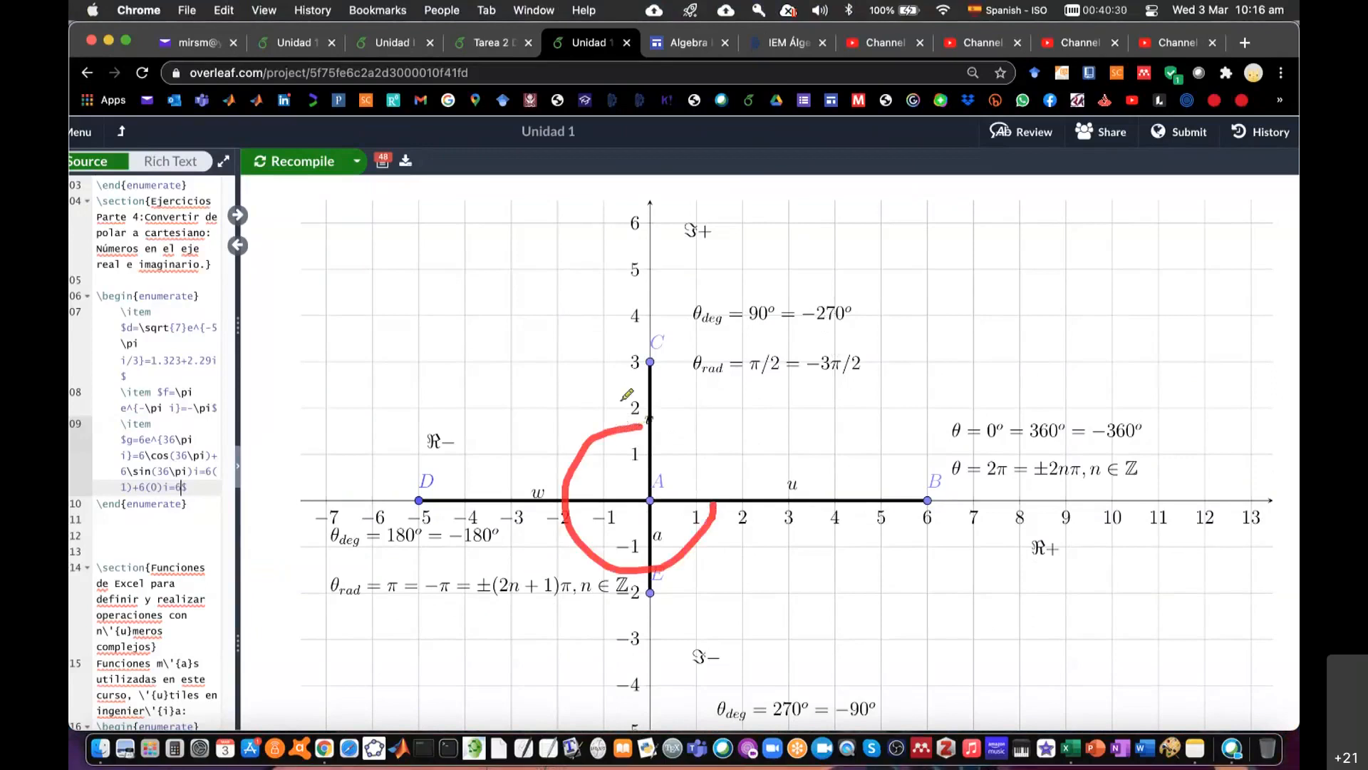
pyautogui.moveTo(626, 414)
pyautogui.mouseDown()
pyautogui.moveTo(641, 426)
pyautogui.moveTo(613, 451)
pyautogui.mouseUp()
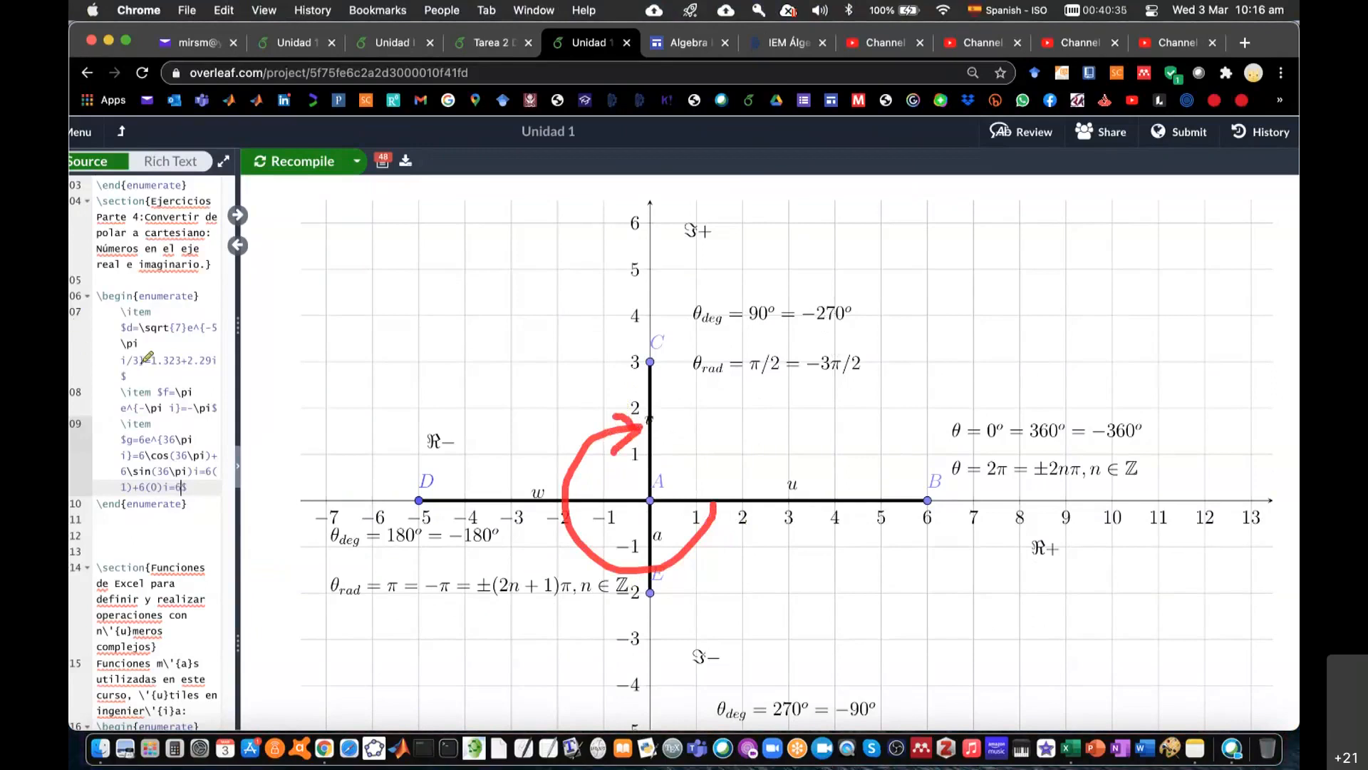
pyautogui.moveTo(712, 491)
pyautogui.mouseDown()
pyautogui.moveTo(661, 435)
pyautogui.moveTo(682, 423)
pyautogui.mouseUp()
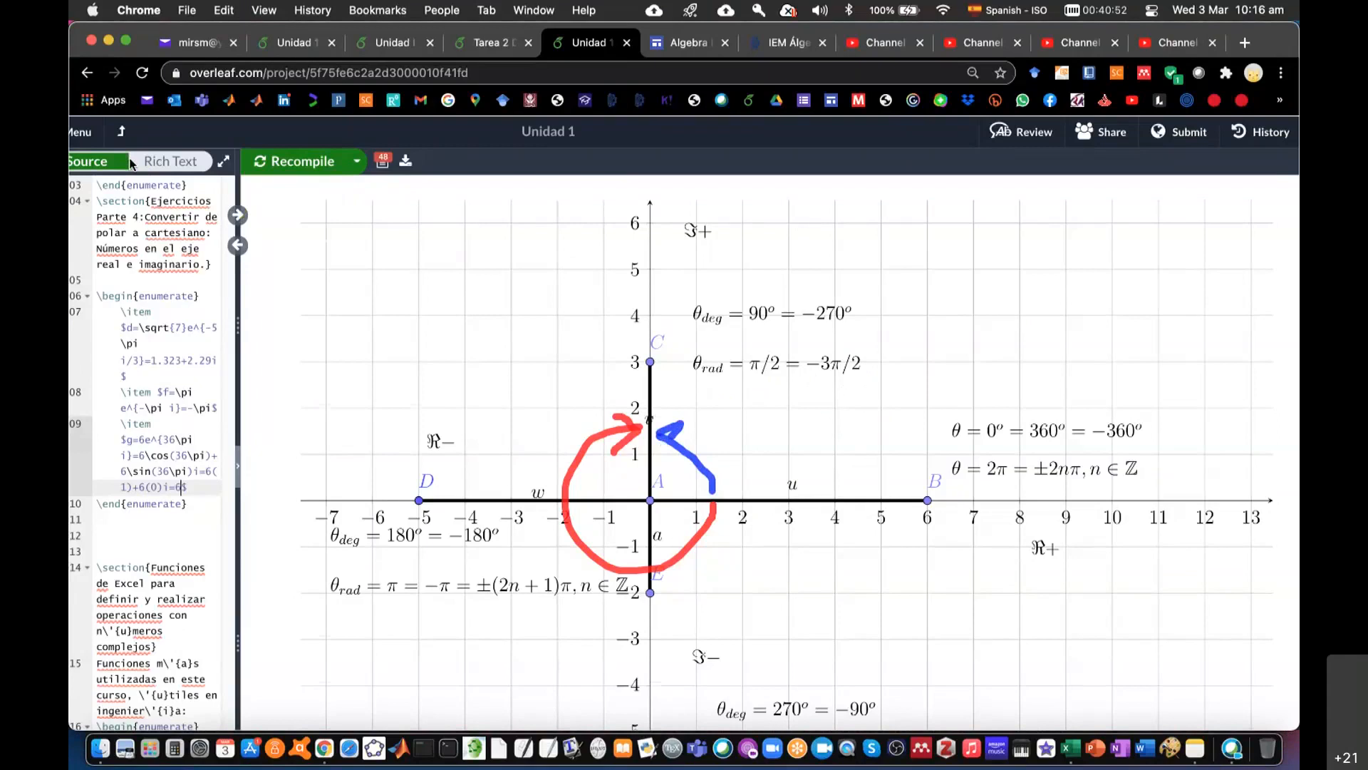
# - Compare the polar forms of exercise p = −πi with the imaginary axis angles in the axes figure and return to the exercise list
pyautogui.scroll(10, 923, 377)
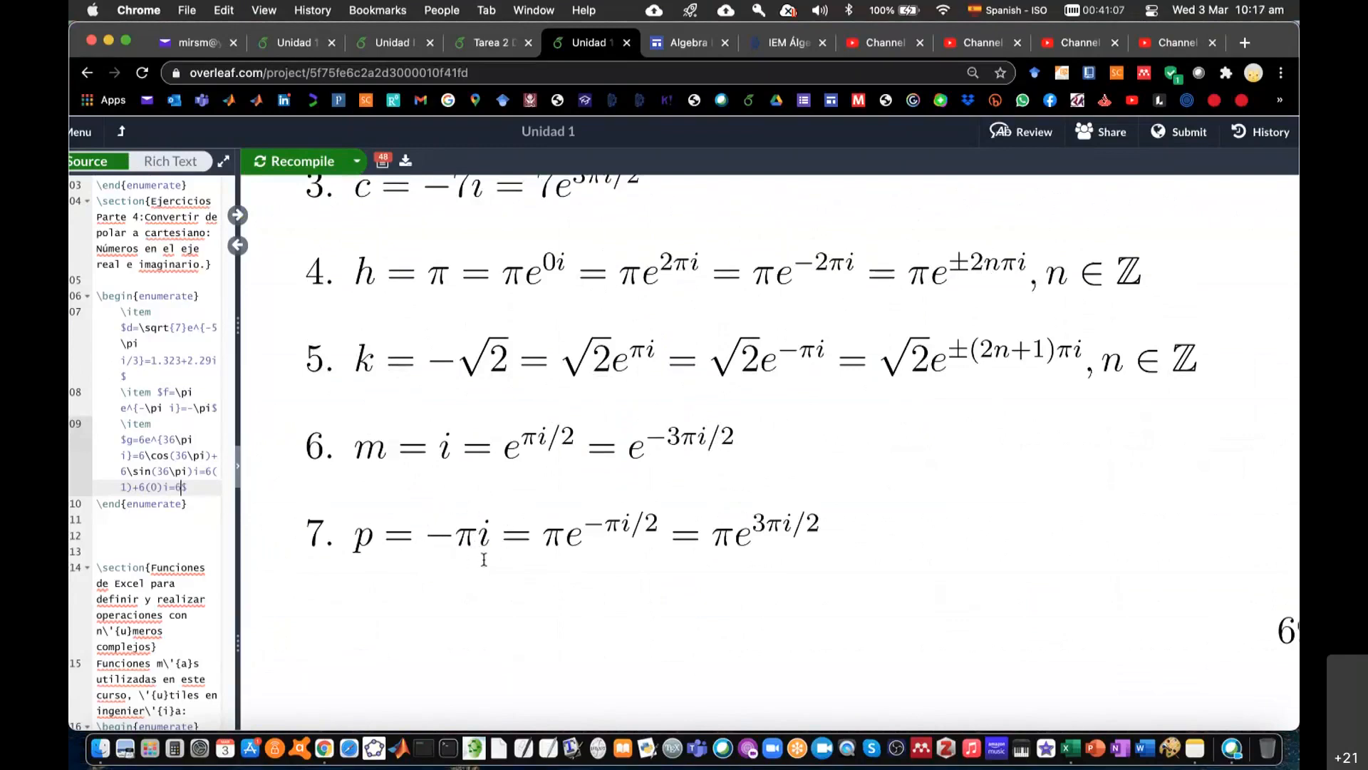
pyautogui.scroll(-10, 627, 570)
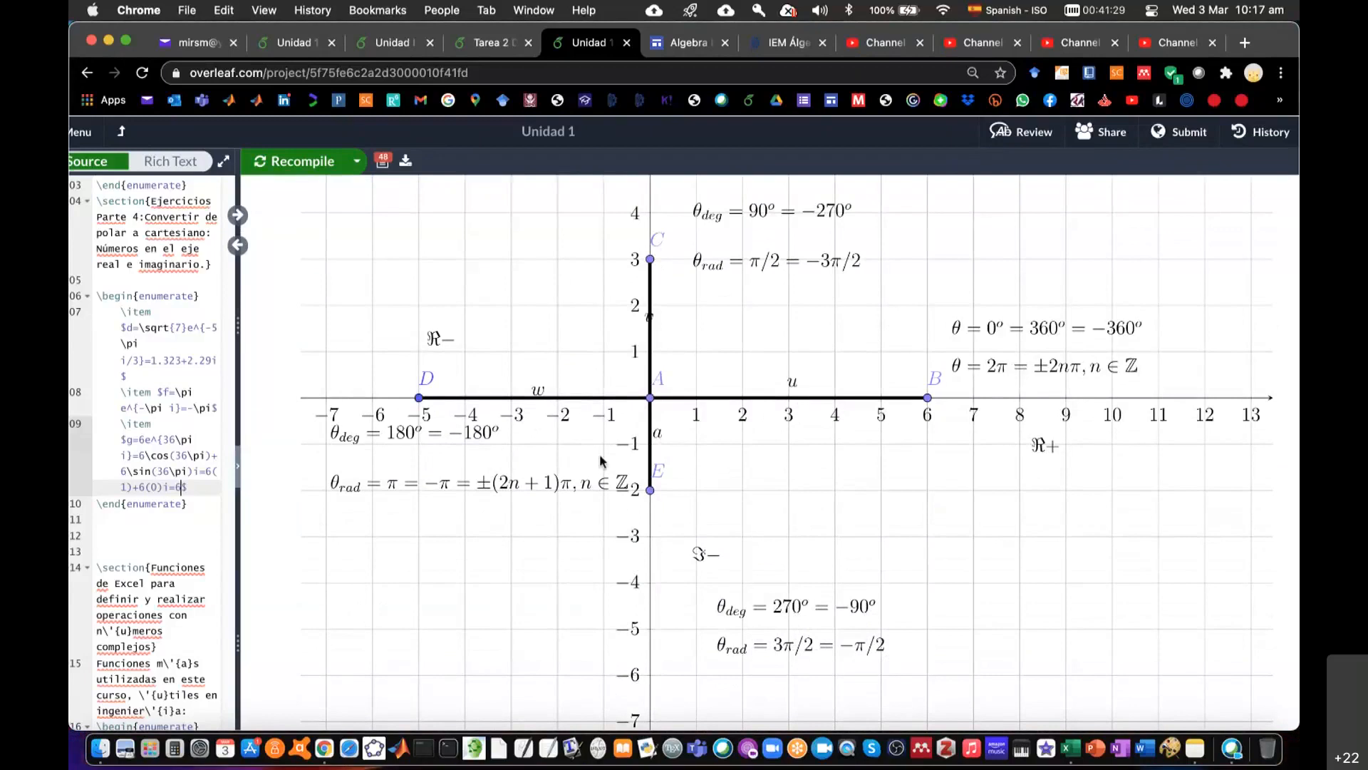
pyautogui.scroll(5, 810, 266)
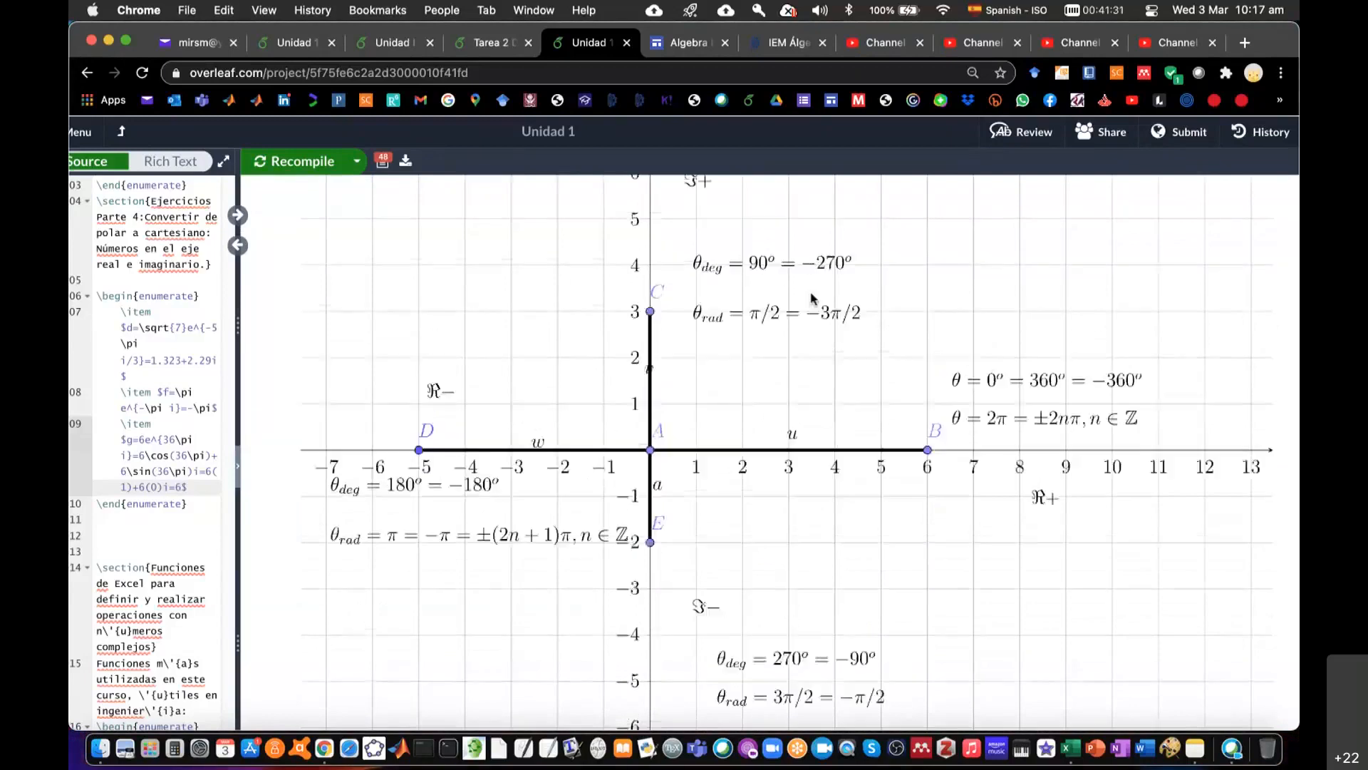
pyautogui.rightClick(811, 301)
pyautogui.click(710, 333)
pyautogui.scroll(5, 710, 333)
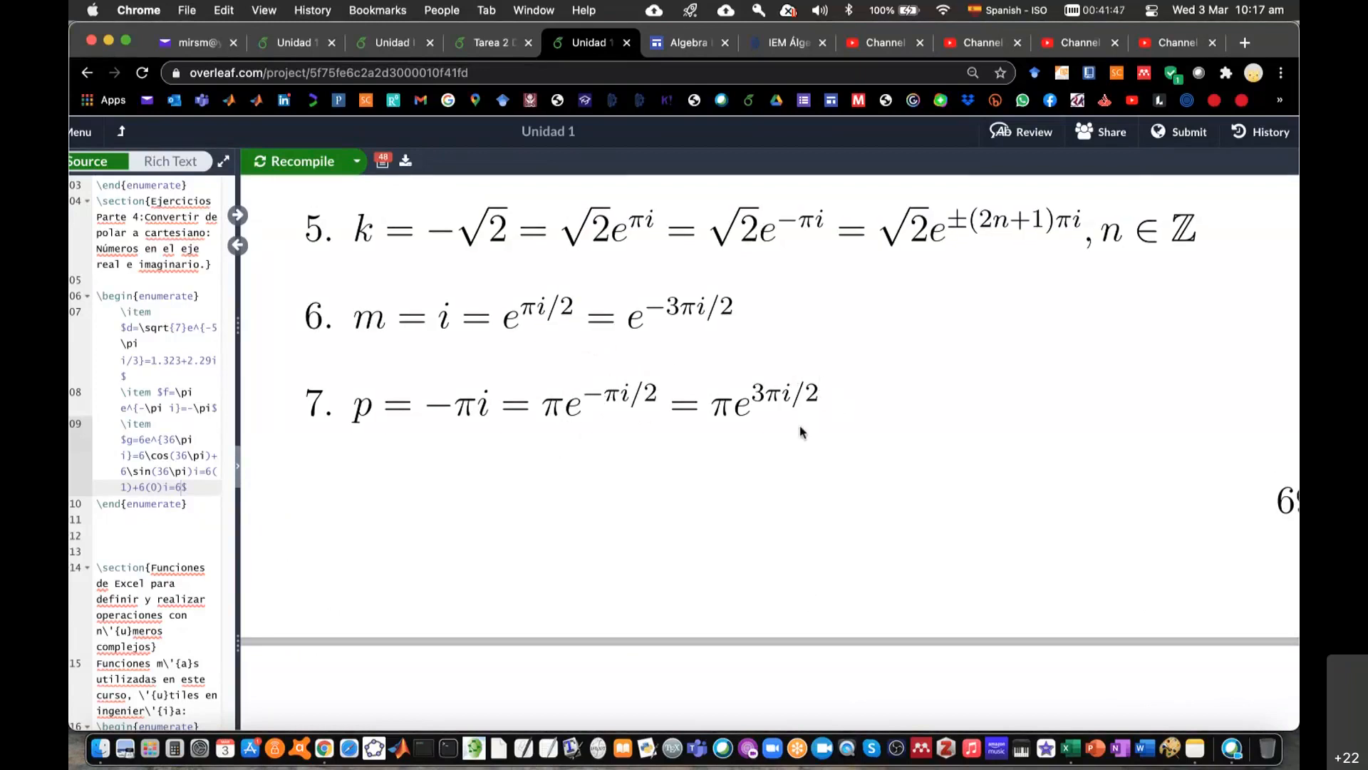
pyautogui.scroll(5, 804, 429)
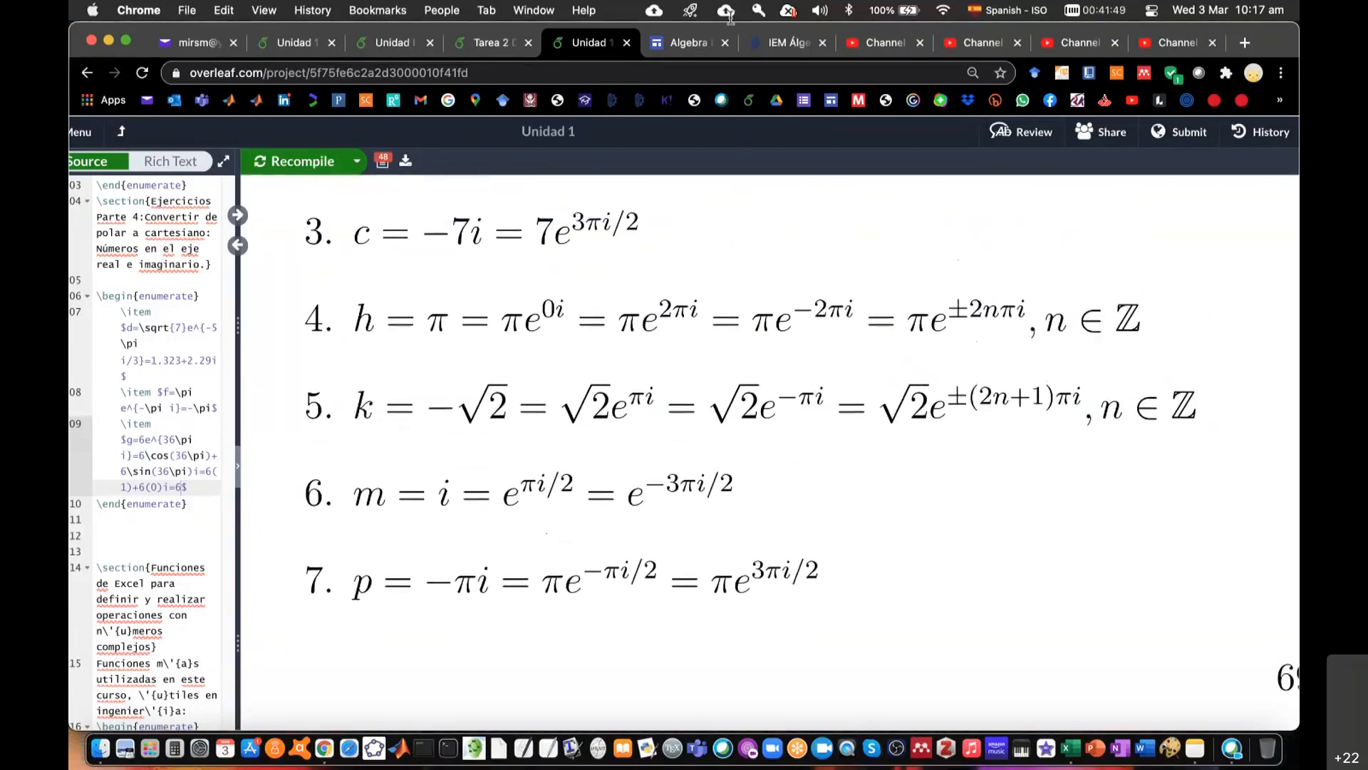